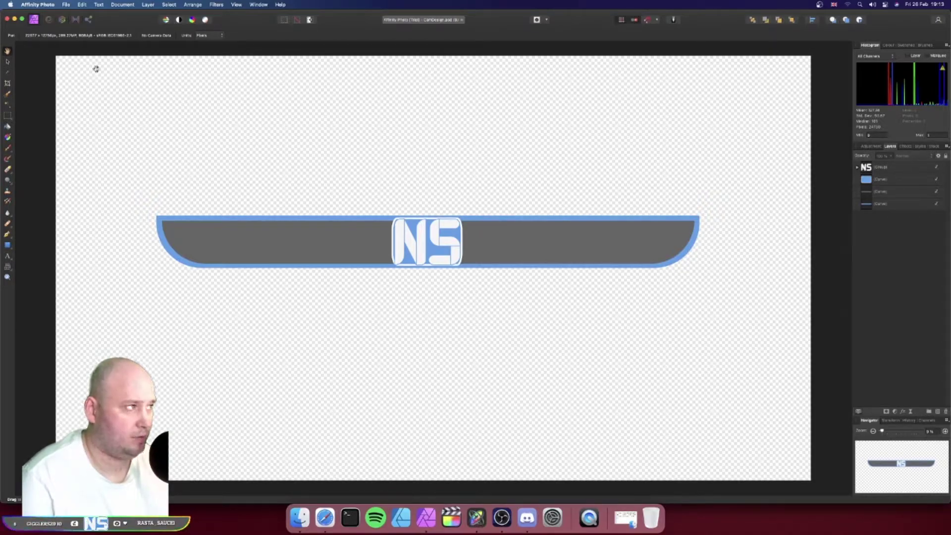
# Close the CamDesign document, quit Affinity Photo and switch to the untitled Motion project.
pyautogui.click(66, 5)
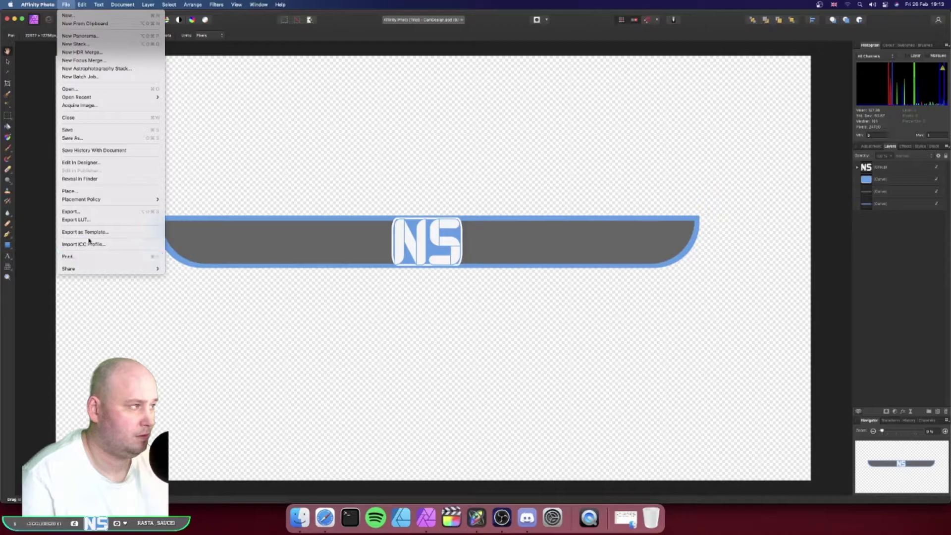
pyautogui.click(105, 119)
pyautogui.click(503, 191)
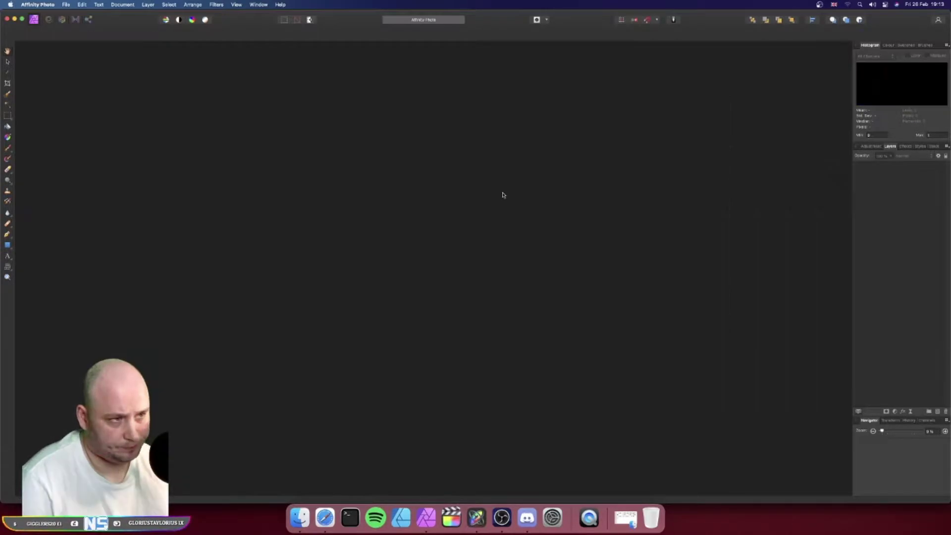
pyautogui.click(7, 19)
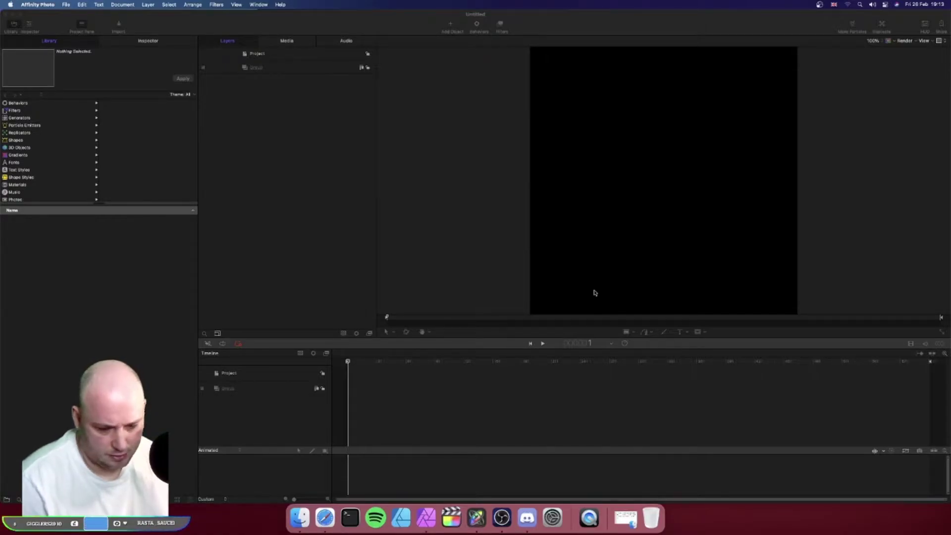
pyautogui.rightClick(418, 493)
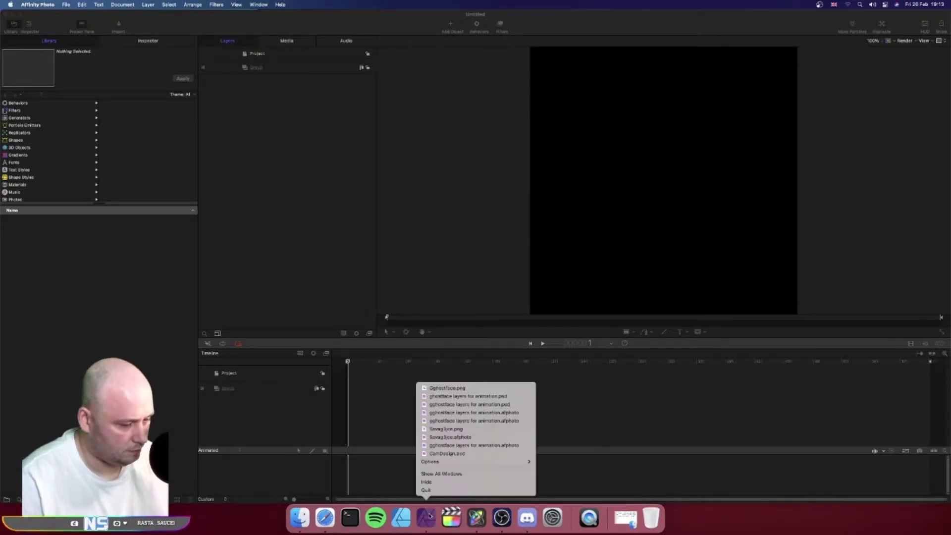
pyautogui.click(437, 495)
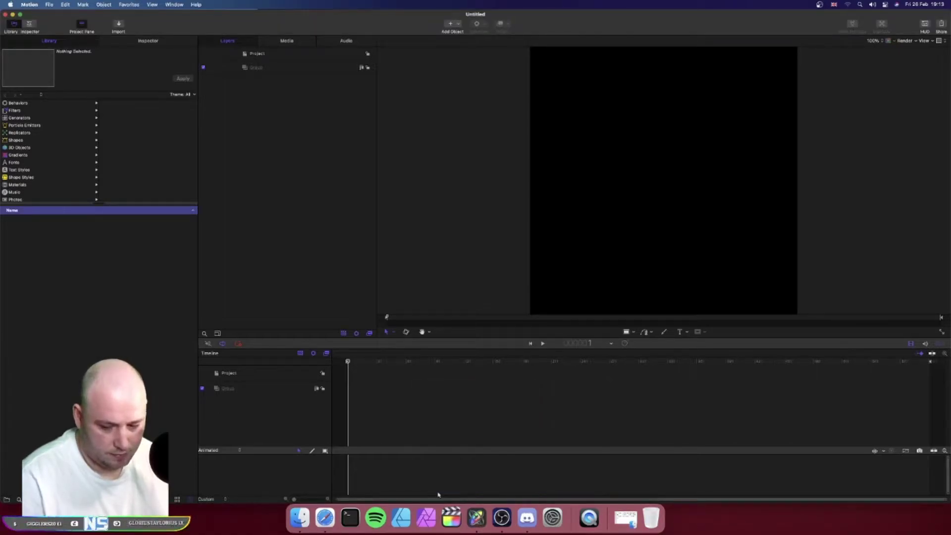
# Choose CamDesign.psd from the Neosnake folder as the file to import into the project.
pyautogui.rightClick(255, 130)
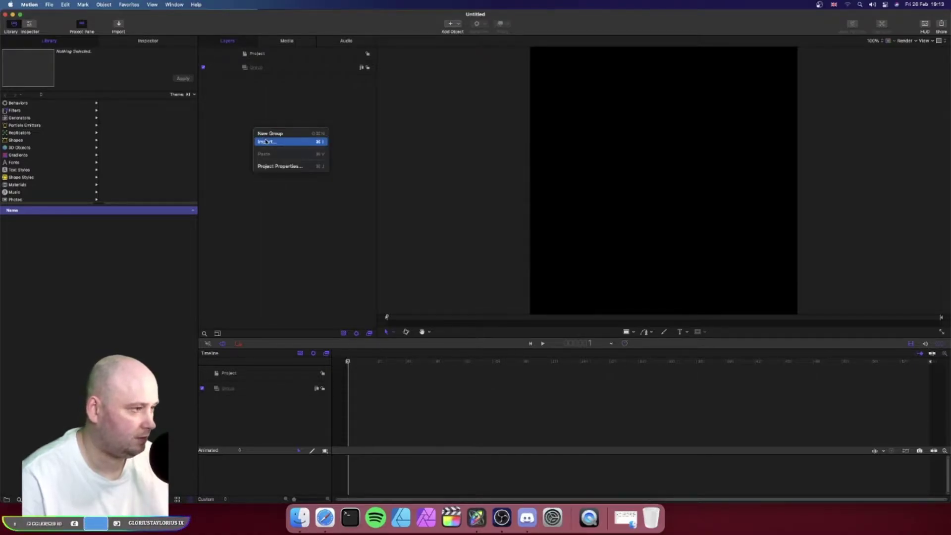
pyautogui.click(266, 142)
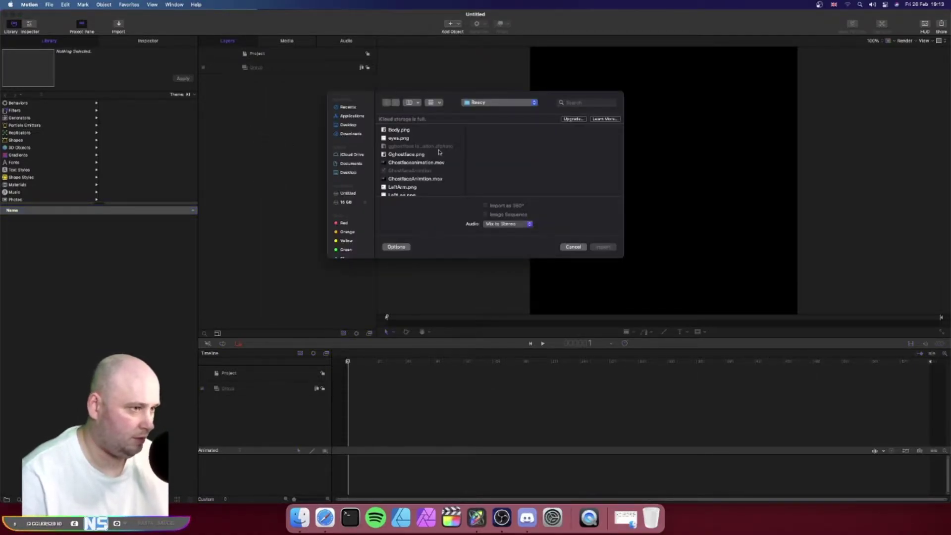
pyautogui.scroll(-2, 425, 161)
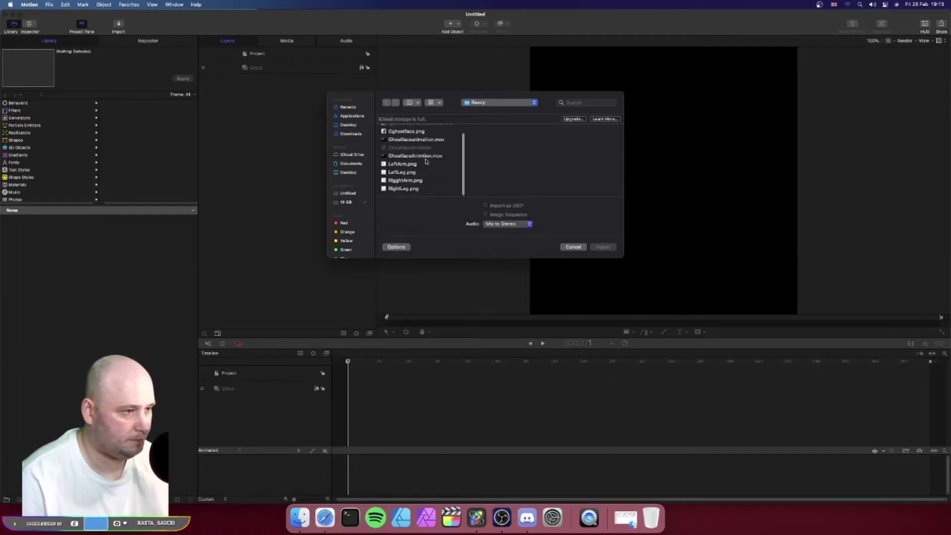
pyautogui.scroll(2, 425, 161)
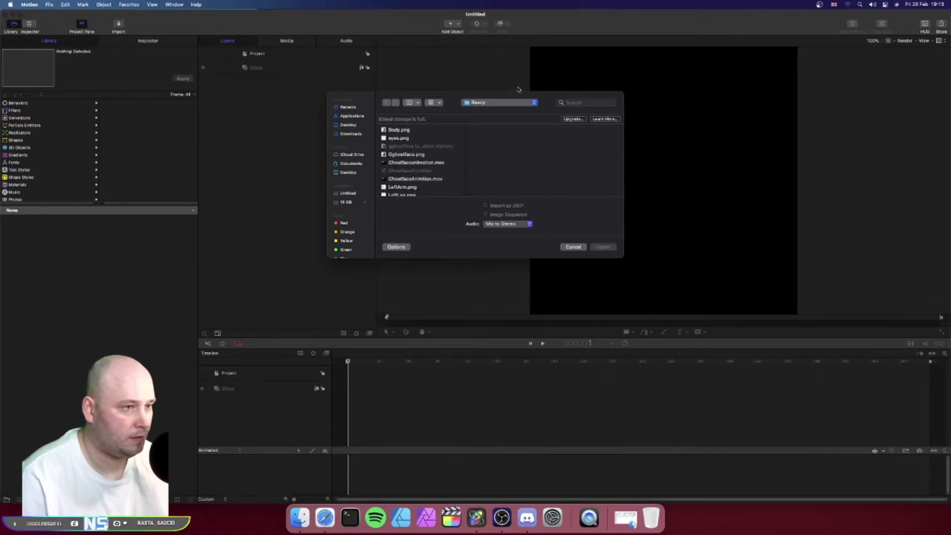
pyautogui.click(528, 102)
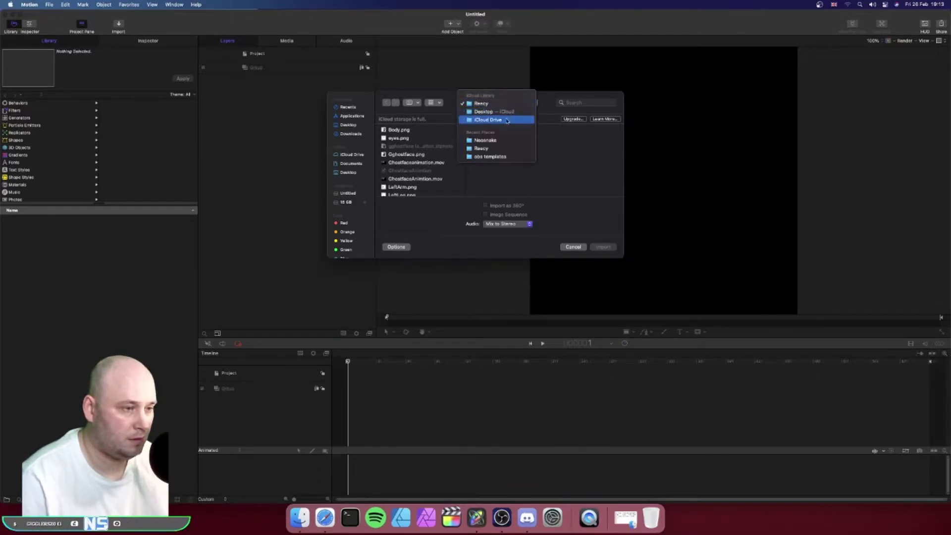
pyautogui.click(500, 140)
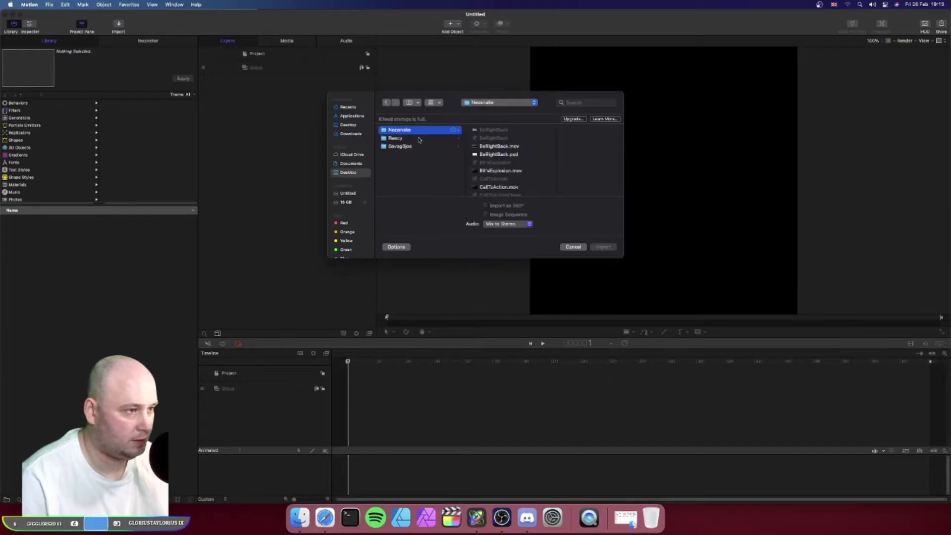
pyautogui.scroll(-5, 517, 166)
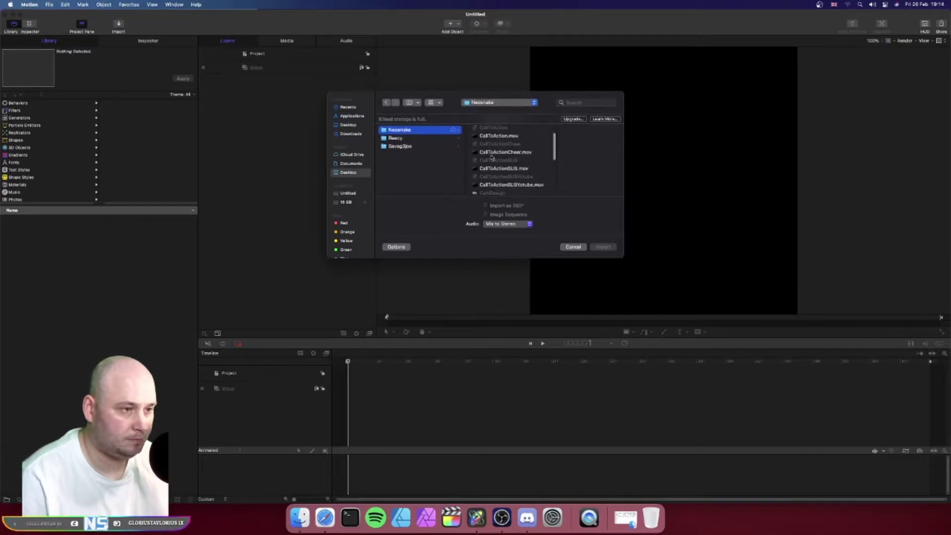
pyautogui.click(512, 171)
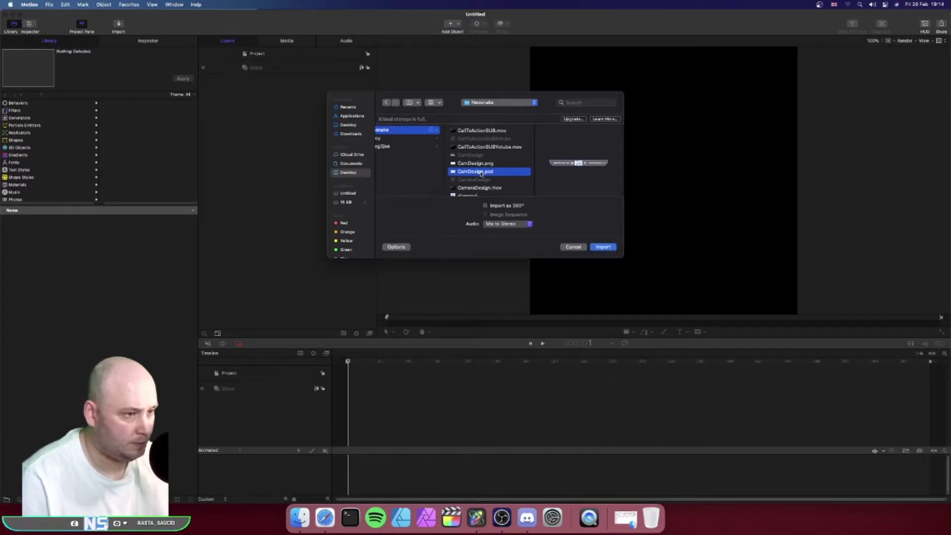
pyautogui.doubleClick(480, 172)
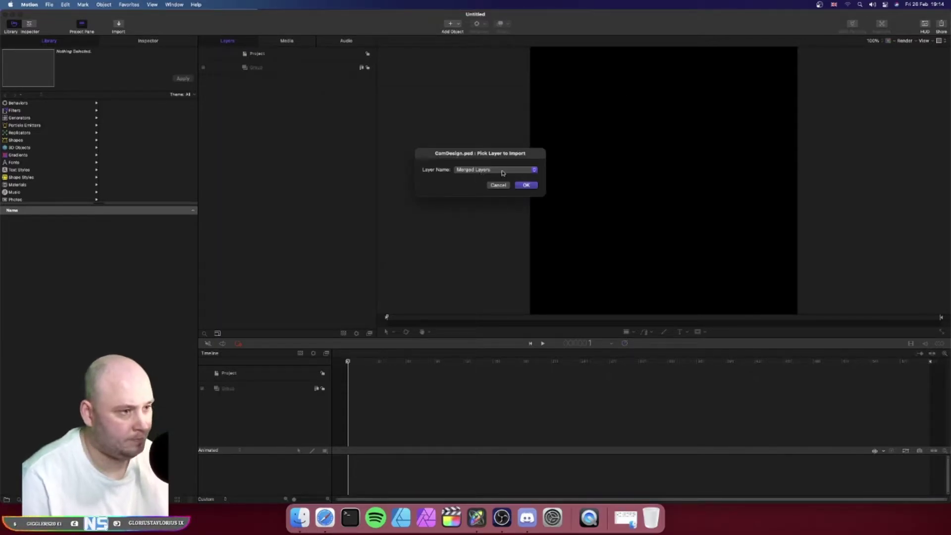
# Import CamDesign.psd with the All Layers option so its layers come in separately.
pyautogui.click(502, 173)
pyautogui.click(494, 182)
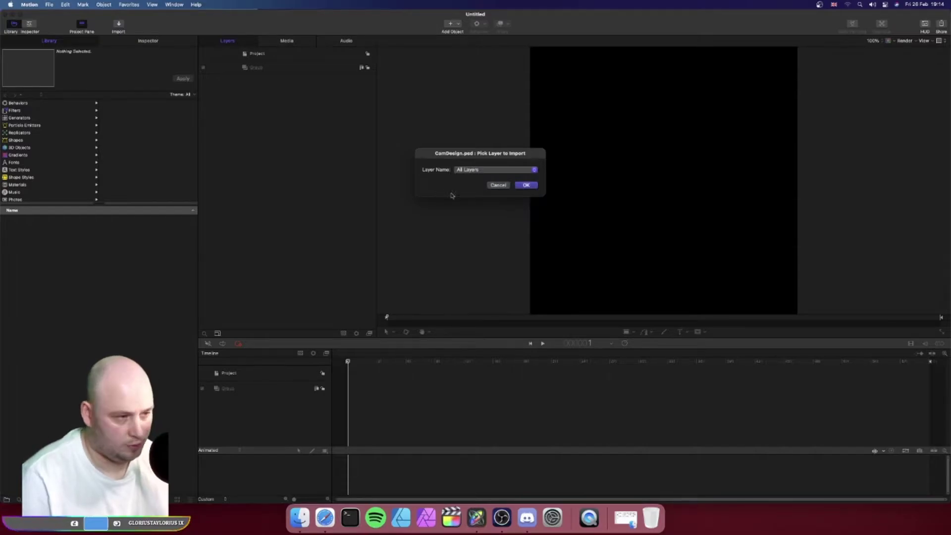
pyautogui.click(490, 171)
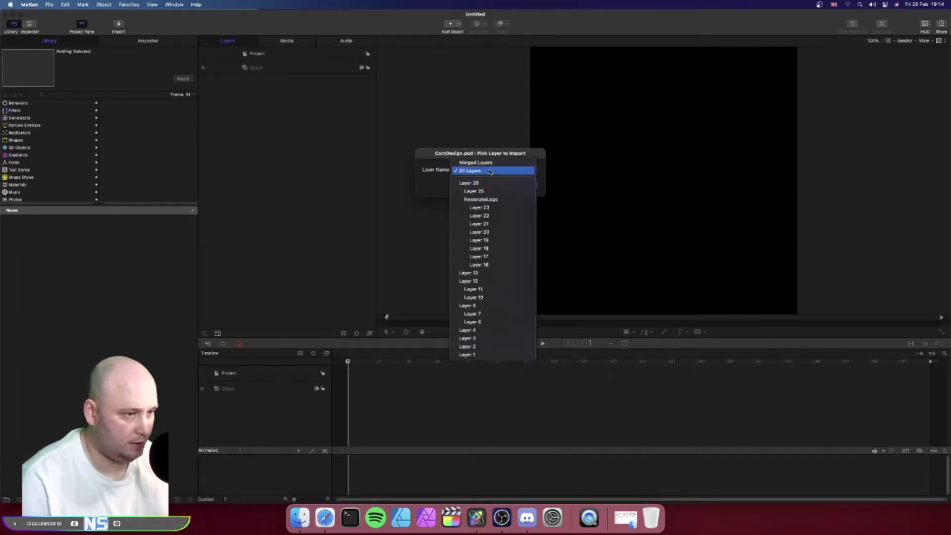
pyautogui.click(490, 164)
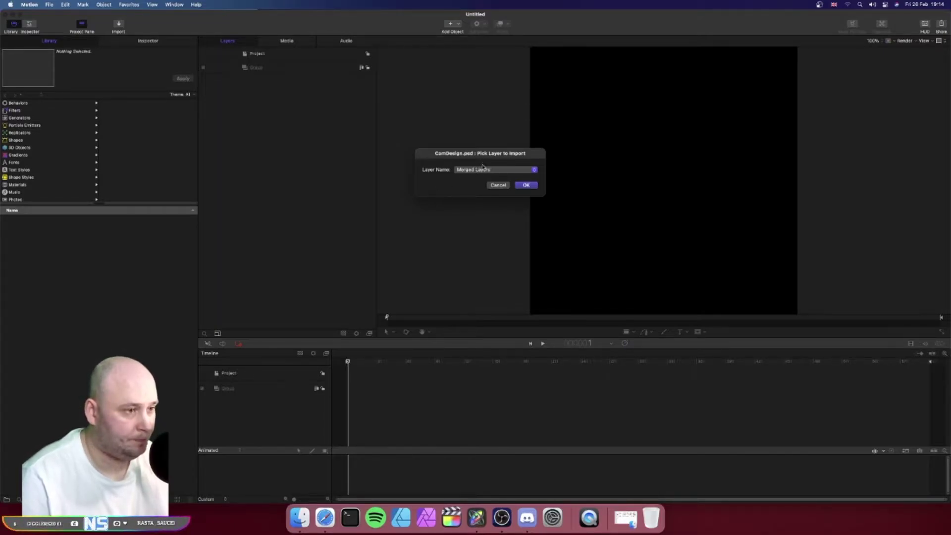
pyautogui.click(479, 171)
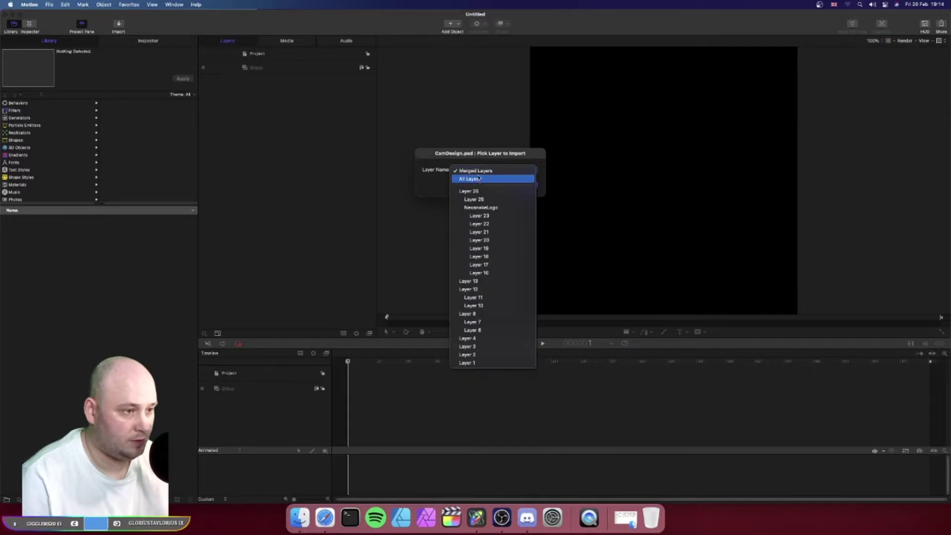
pyautogui.click(478, 179)
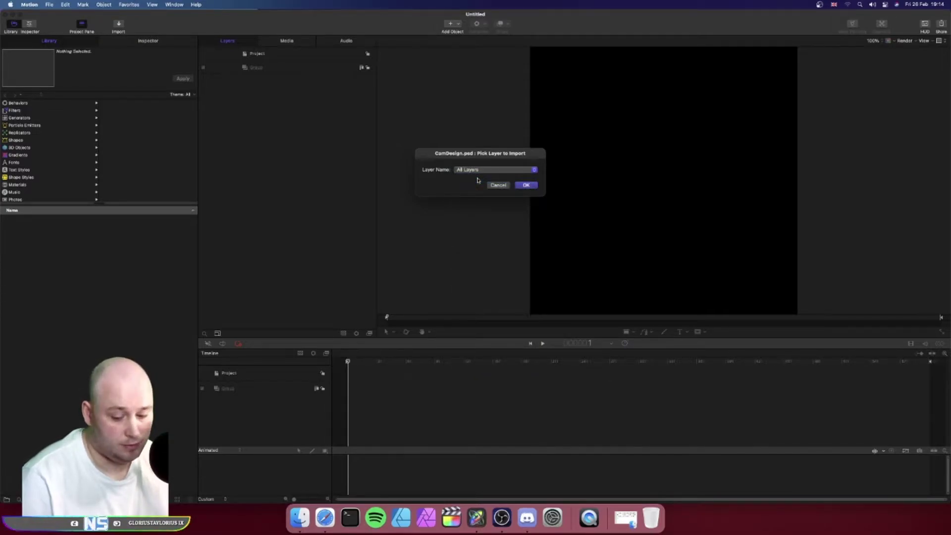
pyautogui.click(525, 185)
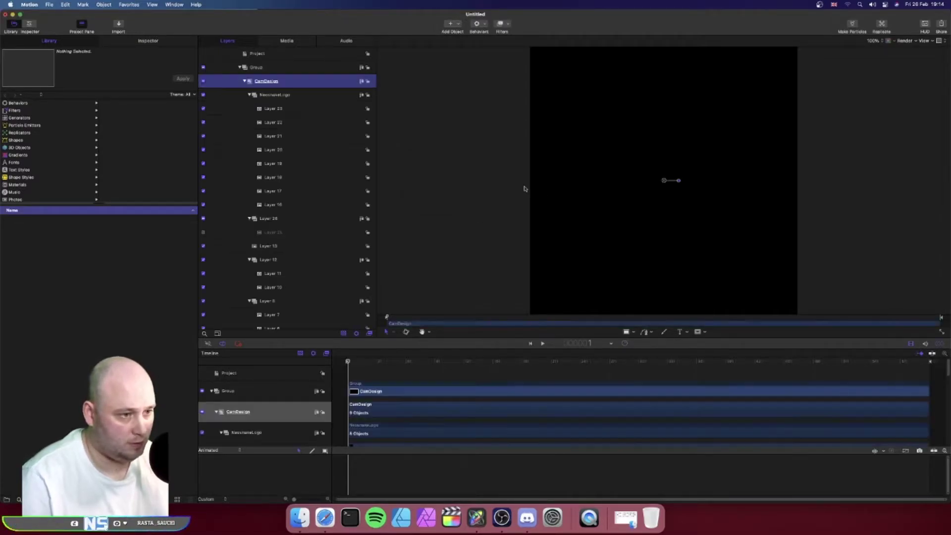
# Collapse the imported group in the layer list and move it down and to the right on the canvas.
pyautogui.click(240, 67)
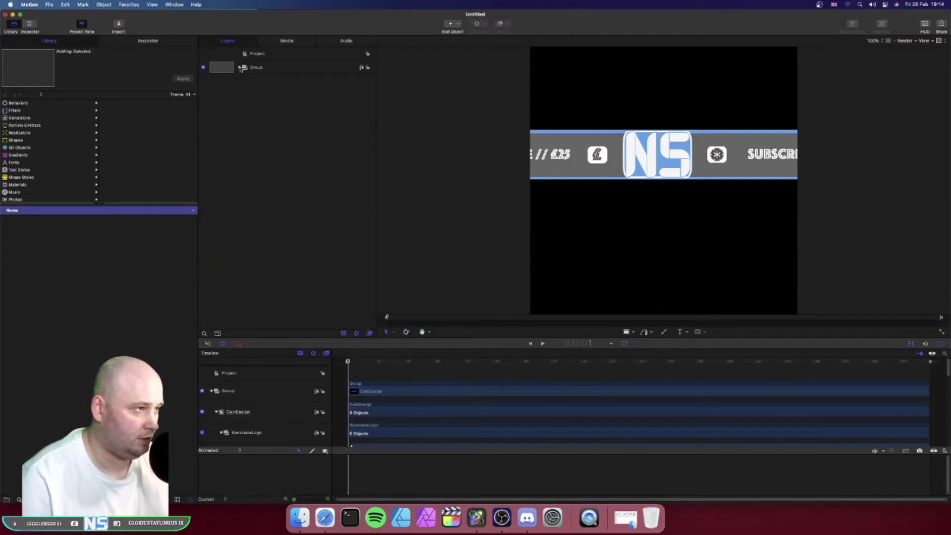
pyautogui.click(275, 71)
pyautogui.click(873, 40)
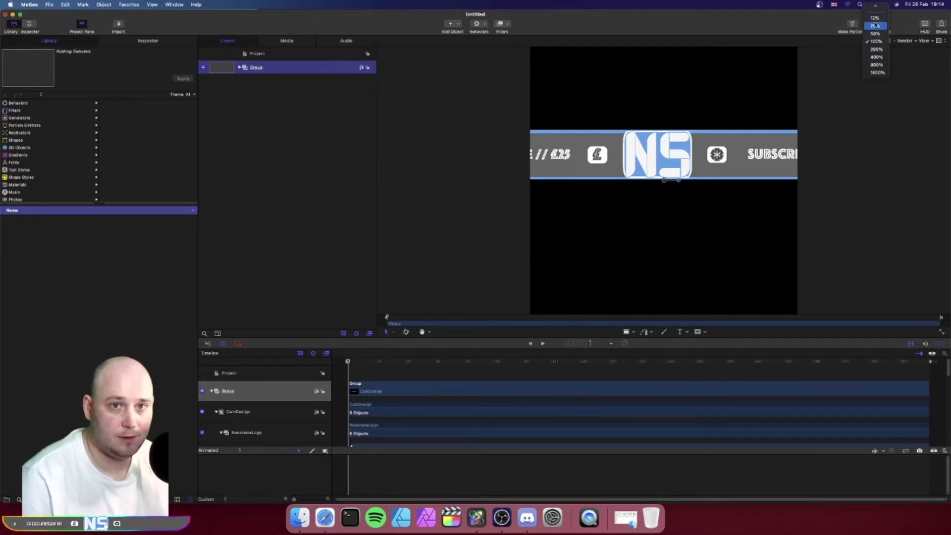
pyautogui.click(876, 25)
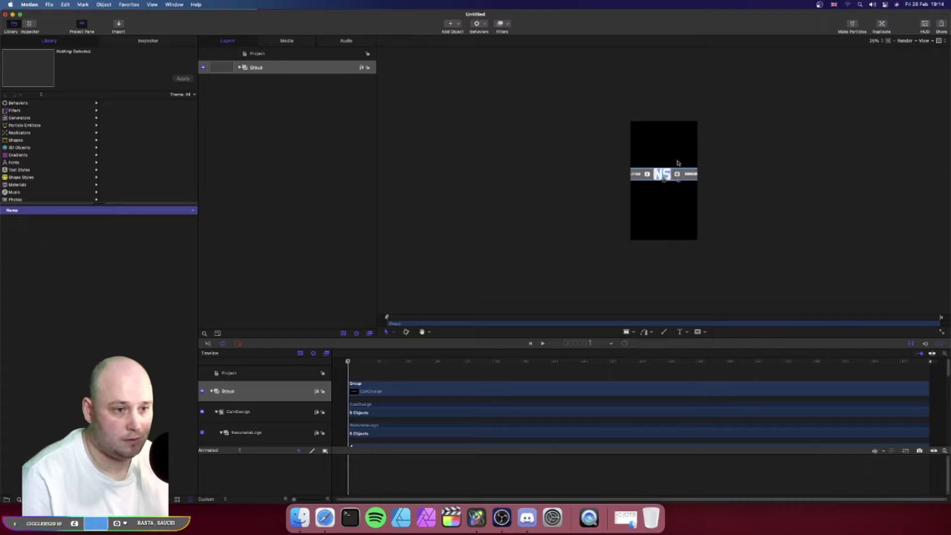
pyautogui.moveTo(664, 180); pyautogui.dragTo(683, 198)
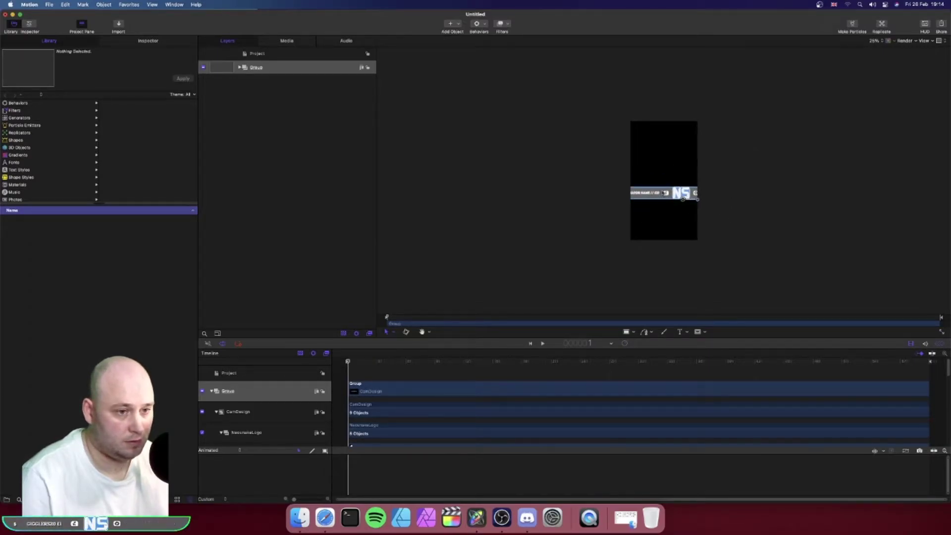
# Scale the CamDesign group down until the whole banner fits the canvas width, and centre it horizontally.
pyautogui.click(240, 68)
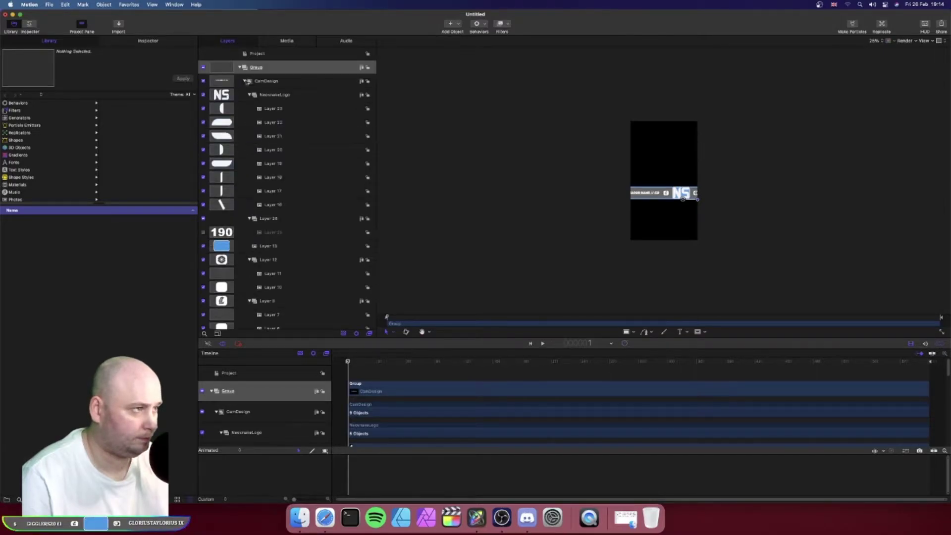
pyautogui.click(244, 80)
pyautogui.click(266, 82)
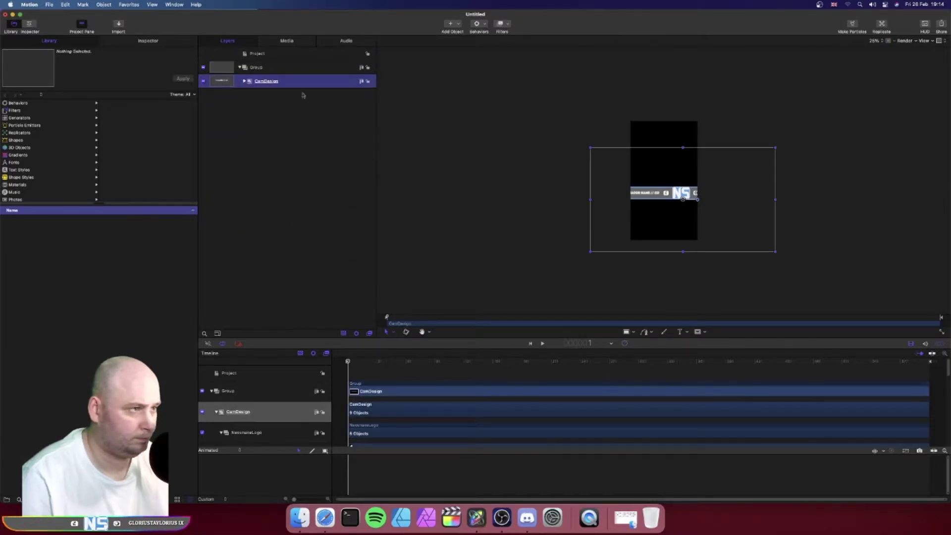
pyautogui.moveTo(589, 147); pyautogui.dragTo(644, 178)
pyautogui.moveTo(706, 212); pyautogui.dragTo(669, 197)
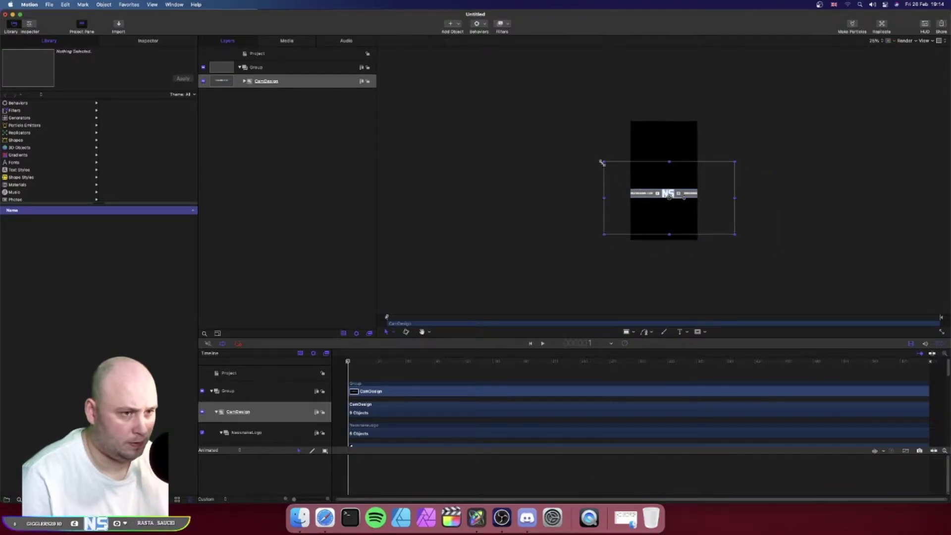
pyautogui.moveTo(604, 162); pyautogui.dragTo(624, 173)
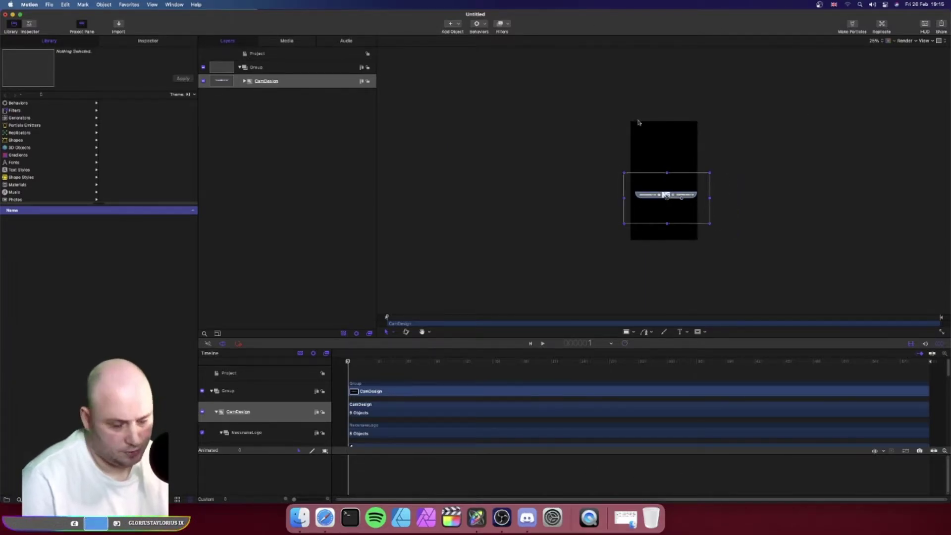
pyautogui.moveTo(665, 194); pyautogui.dragTo(661, 196)
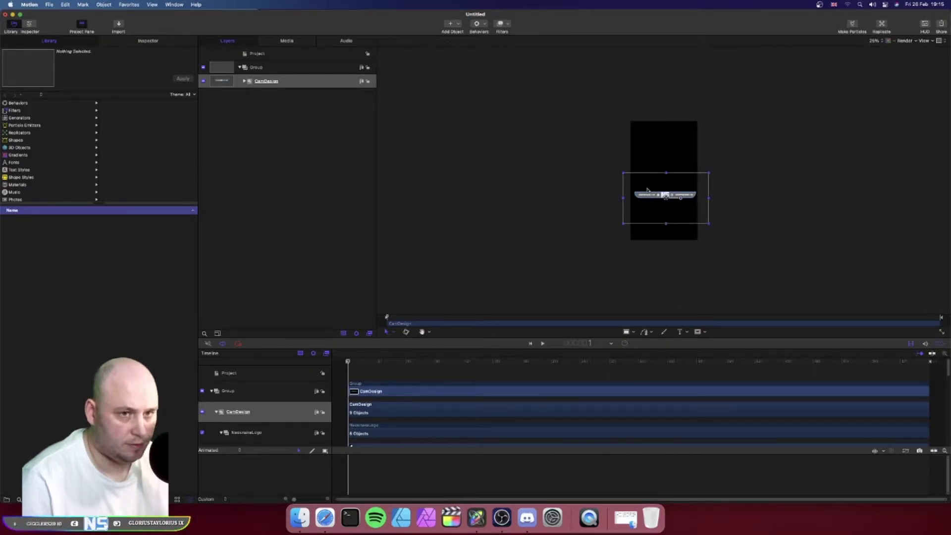
pyautogui.click(874, 42)
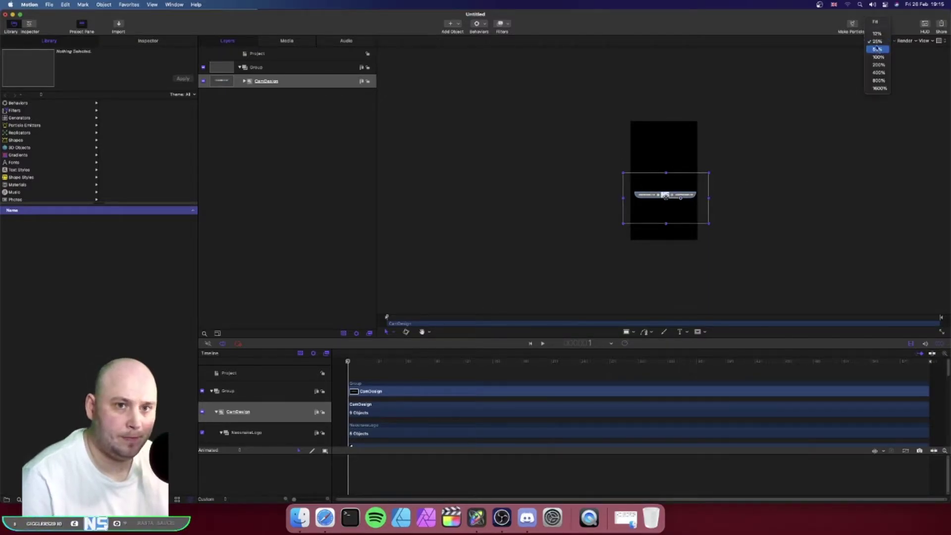
pyautogui.click(876, 66)
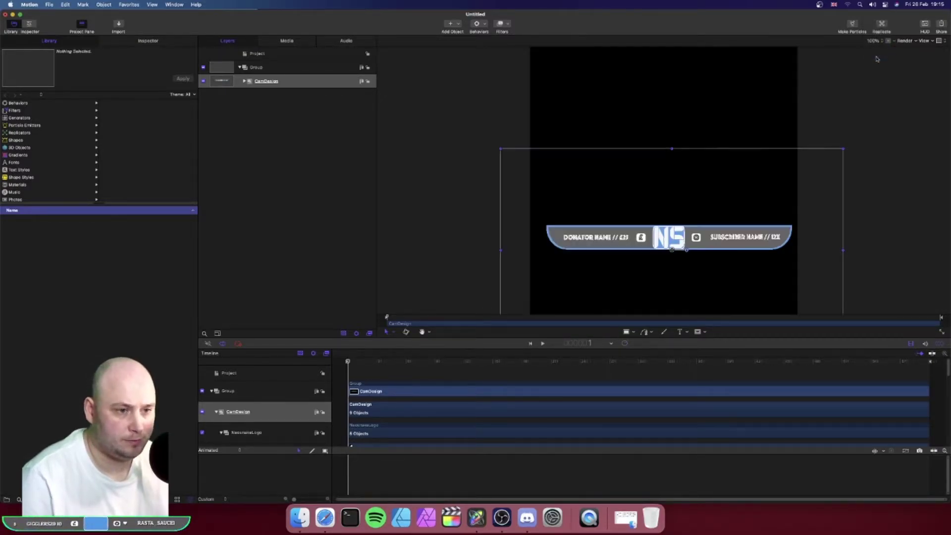
pyautogui.click(886, 199)
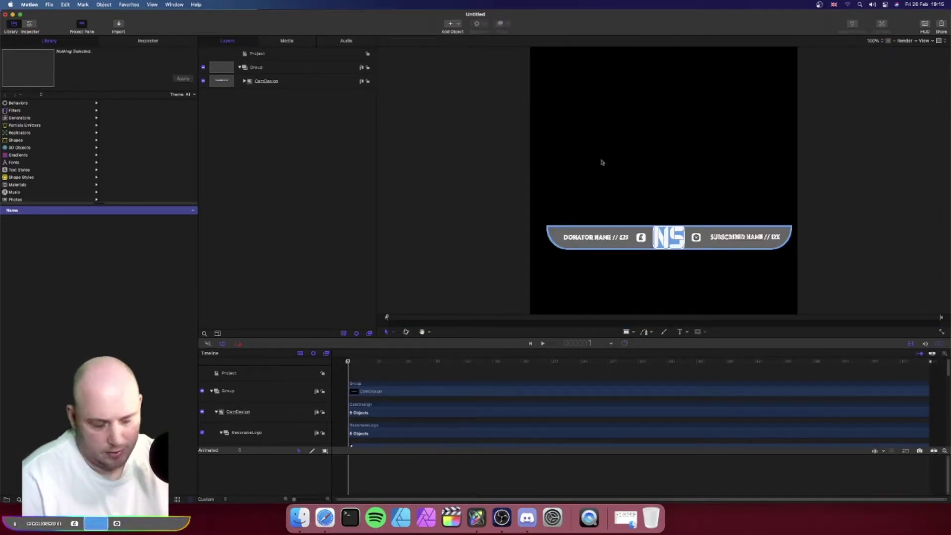
# Expand CamDesign, collapse the NeosnakeLogo group and delete the hidden "190" layer inside the Layer 26 group.
pyautogui.click(244, 81)
pyautogui.click(248, 94)
pyautogui.click(298, 122)
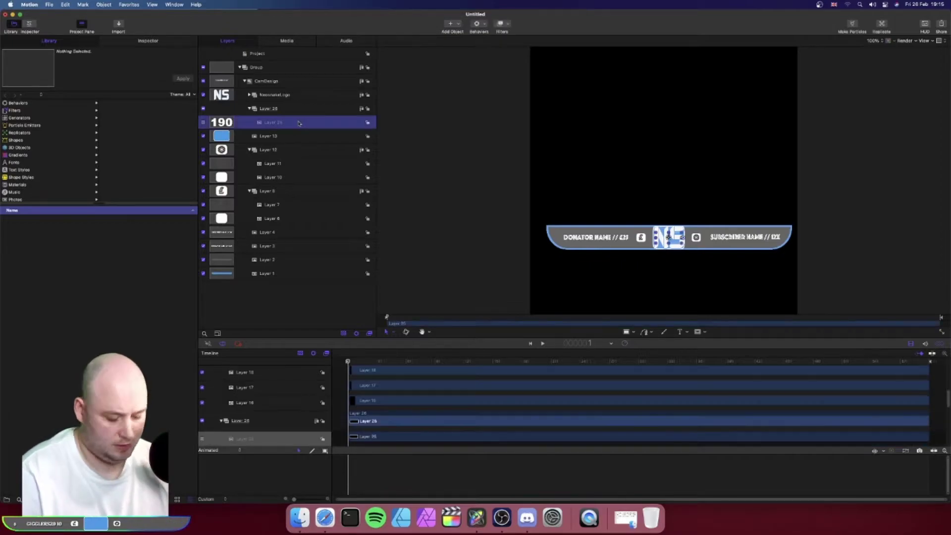
pyautogui.click(291, 109)
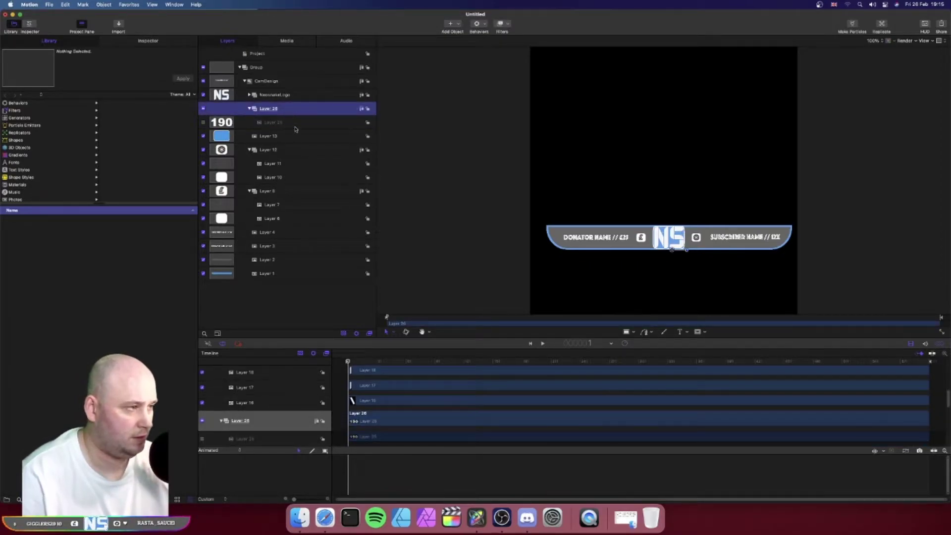
pyautogui.click(296, 123)
pyautogui.press('Delete')
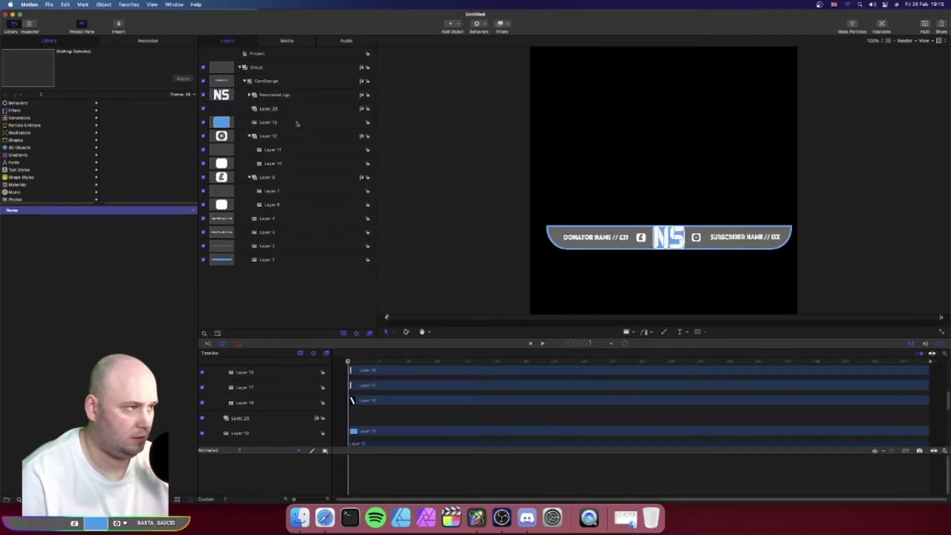
# Delete the Layer 12 and Layer 9 icon groups and the text layers Layer 4 and Layer 3 from CamDesign.
pyautogui.click(291, 136)
pyautogui.press('Delete')
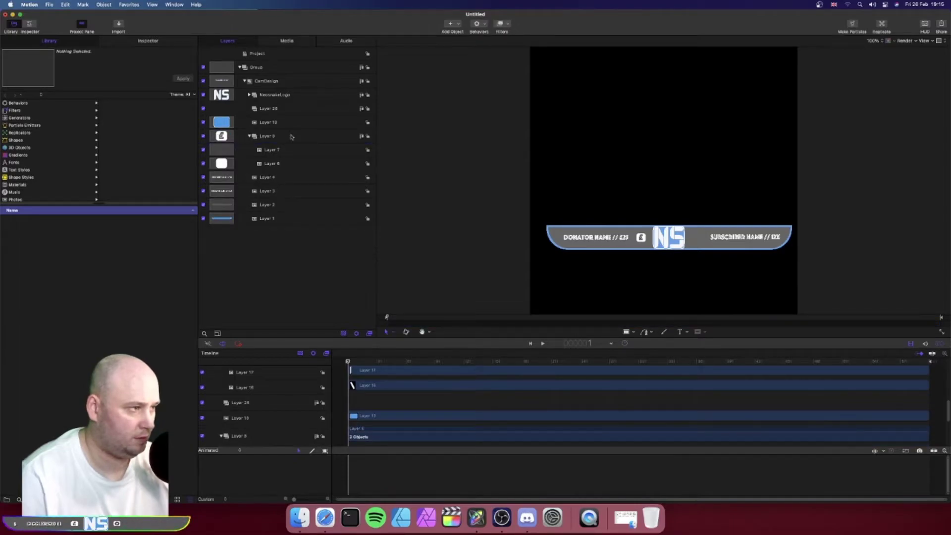
pyautogui.click(291, 137)
pyautogui.press('Delete')
pyautogui.click(291, 136)
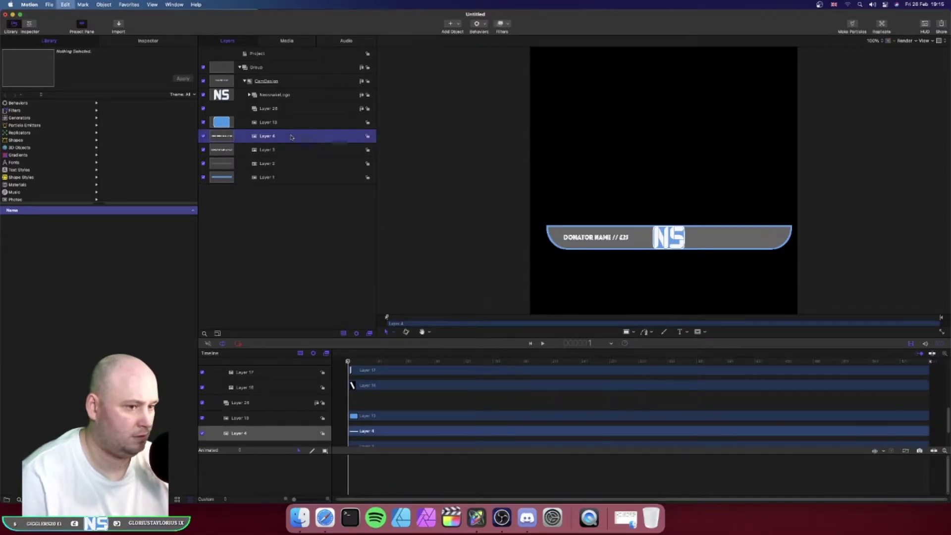
pyautogui.press('Delete')
pyautogui.click(292, 136)
pyautogui.press('Delete')
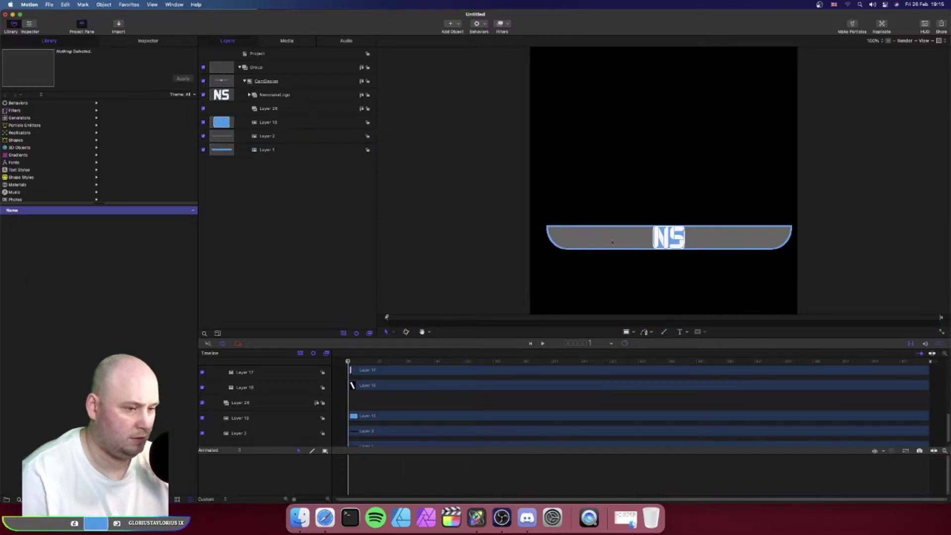
# Scale the CamDesign group up slightly from its upper corners so the banner fills more of the canvas width, and deselect it.
pyautogui.click(613, 238)
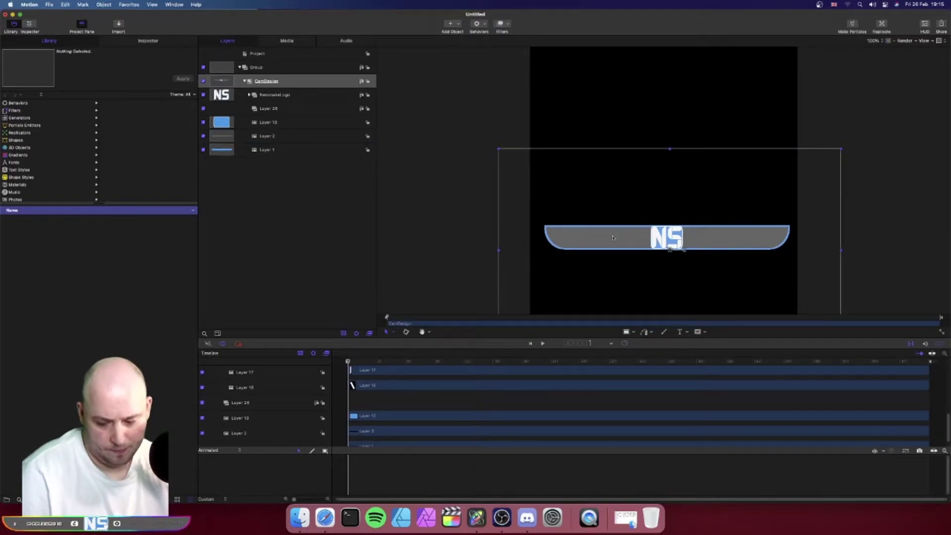
pyautogui.click(244, 82)
pyautogui.click(245, 82)
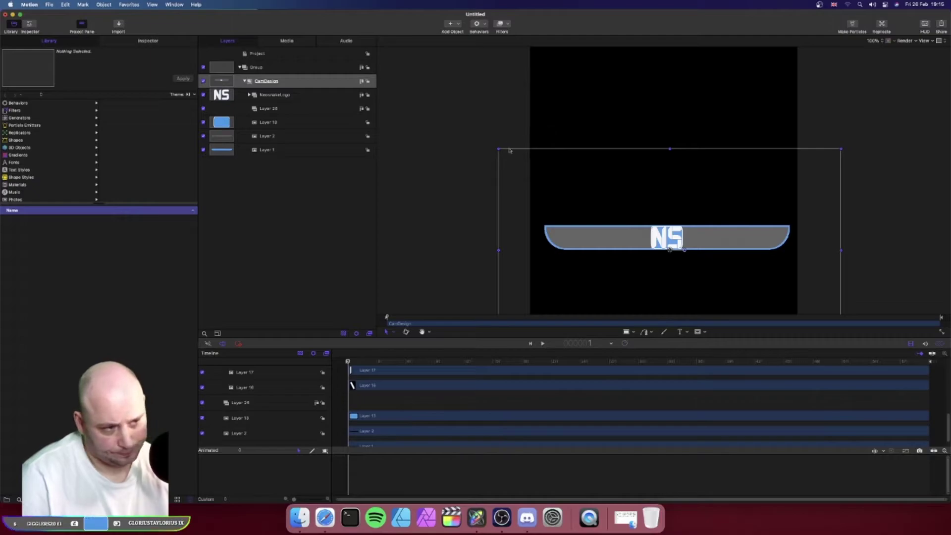
pyautogui.moveTo(496, 149); pyautogui.dragTo(492, 142)
pyautogui.moveTo(841, 142); pyautogui.dragTo(846, 143)
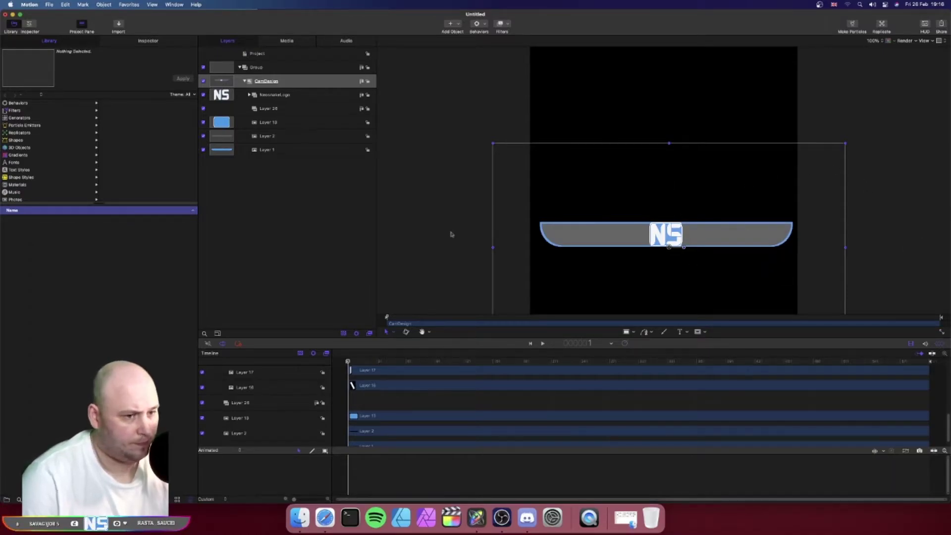
pyautogui.click(423, 210)
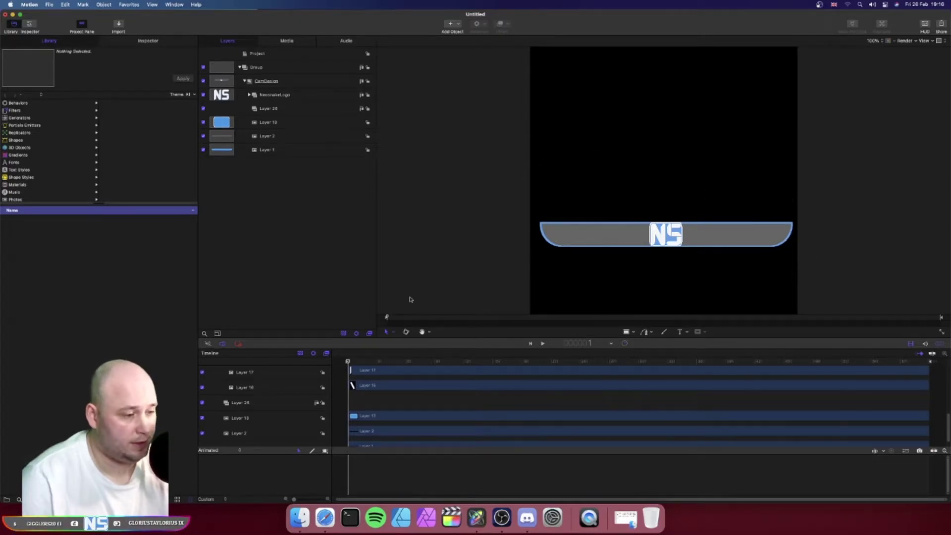
# Draw a large ellipse with the Circle tool over the banner, extending past both sides of the canvas.
pyautogui.click(389, 332)
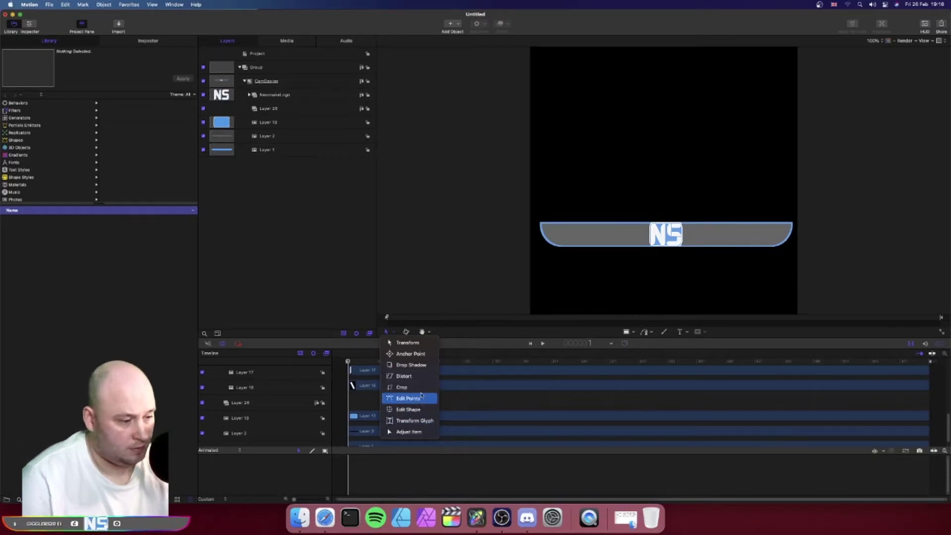
pyautogui.click(420, 309)
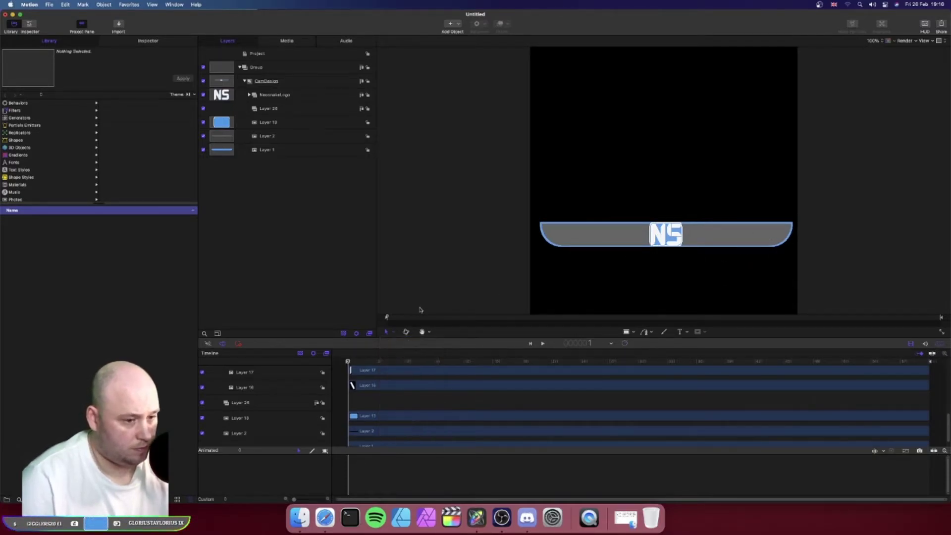
pyautogui.click(634, 337)
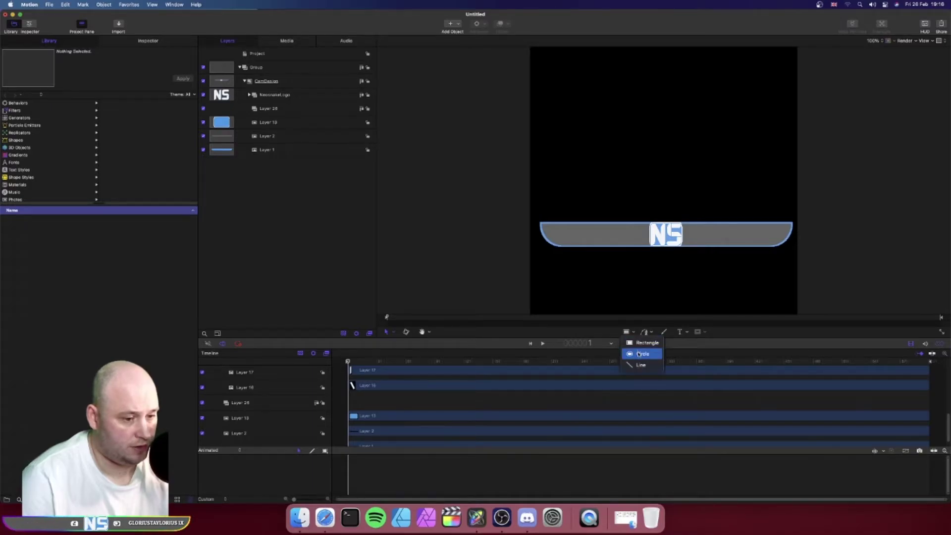
pyautogui.click(638, 354)
pyautogui.moveTo(502, 123); pyautogui.dragTo(806, 315)
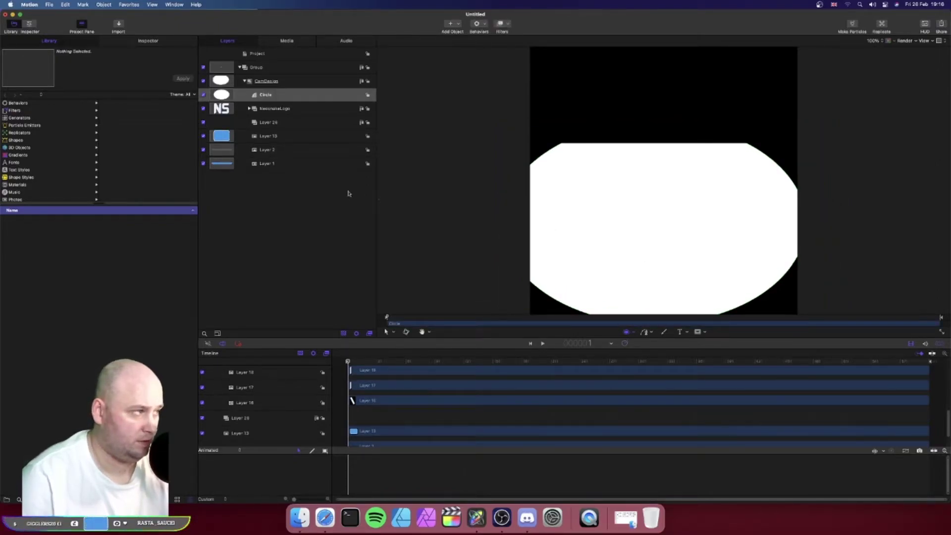
# Set the circle's fill mode to Gradient.
pyautogui.click(159, 44)
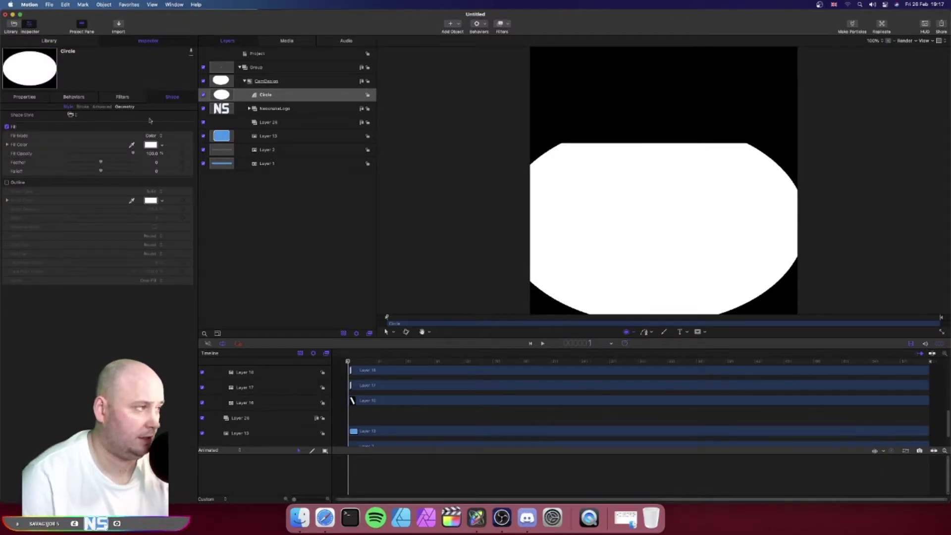
pyautogui.click(153, 136)
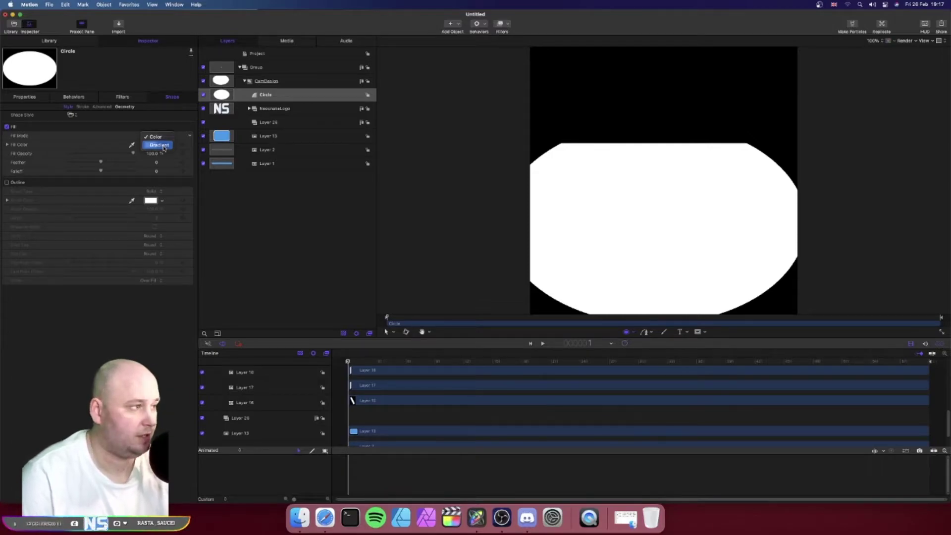
pyautogui.click(159, 145)
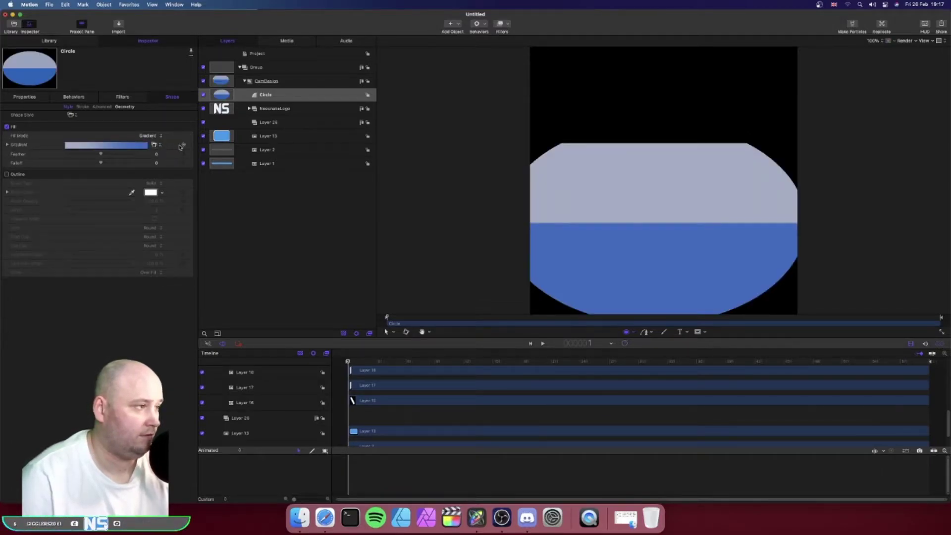
pyautogui.click(154, 144)
pyautogui.click(138, 146)
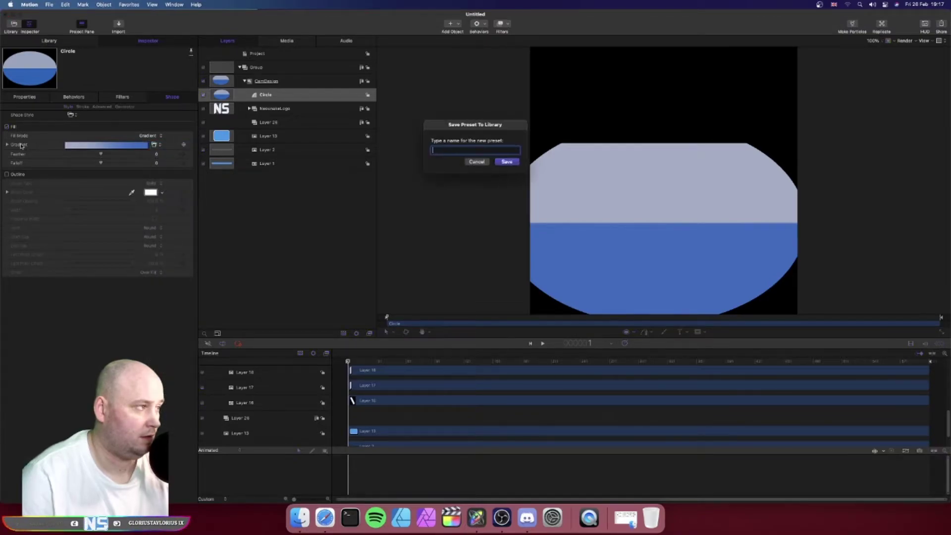
pyautogui.press('Escape')
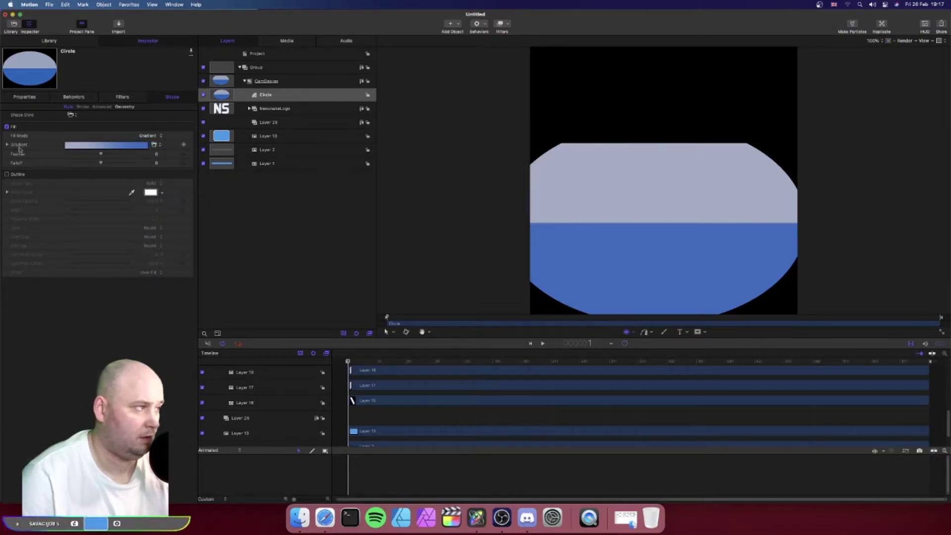
# Expand the circle's gradient settings and add eleven colour tags along its colour bar.
pyautogui.click(7, 144)
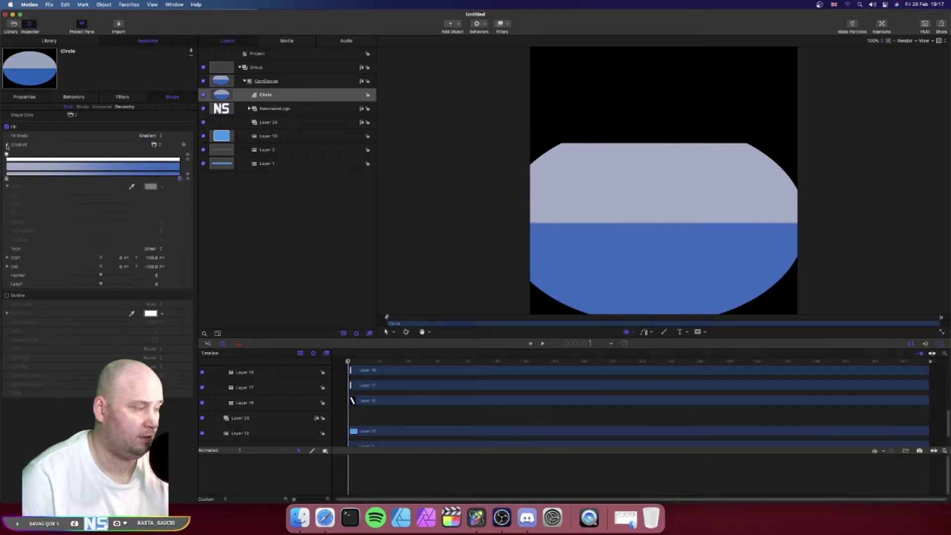
pyautogui.click(26, 177)
pyautogui.moveTo(55, 177); pyautogui.dragTo(53, 176)
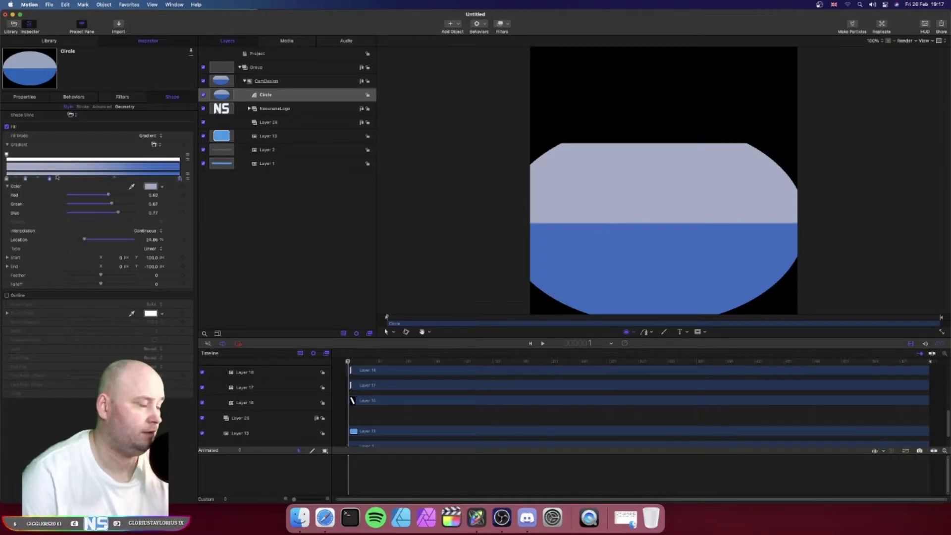
pyautogui.click(67, 177)
pyautogui.click(82, 177)
pyautogui.click(96, 177)
pyautogui.click(108, 177)
pyautogui.click(118, 177)
pyautogui.click(127, 177)
pyautogui.click(147, 177)
pyautogui.click(168, 177)
pyautogui.click(158, 177)
pyautogui.click(145, 178)
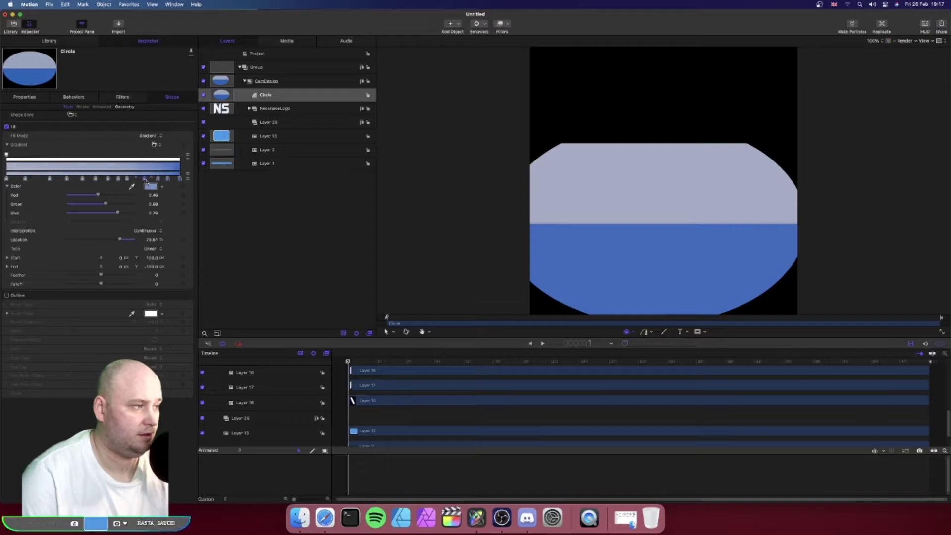
# Reposition the colour tags so they are spaced roughly evenly along the circle's gradient bar.
pyautogui.click(128, 179)
pyautogui.moveTo(128, 179); pyautogui.dragTo(132, 180)
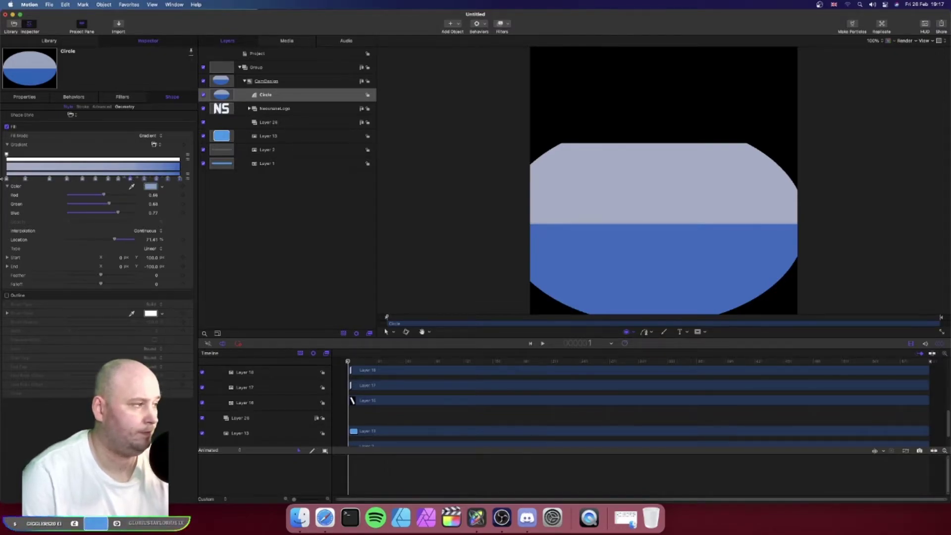
pyautogui.click(25, 179)
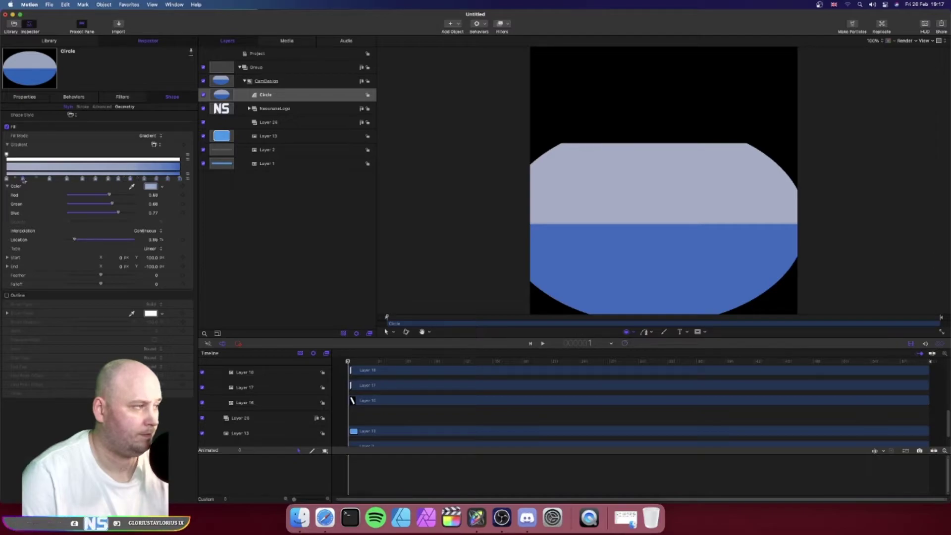
pyautogui.click(48, 179)
pyautogui.moveTo(49, 179); pyautogui.dragTo(106, 182)
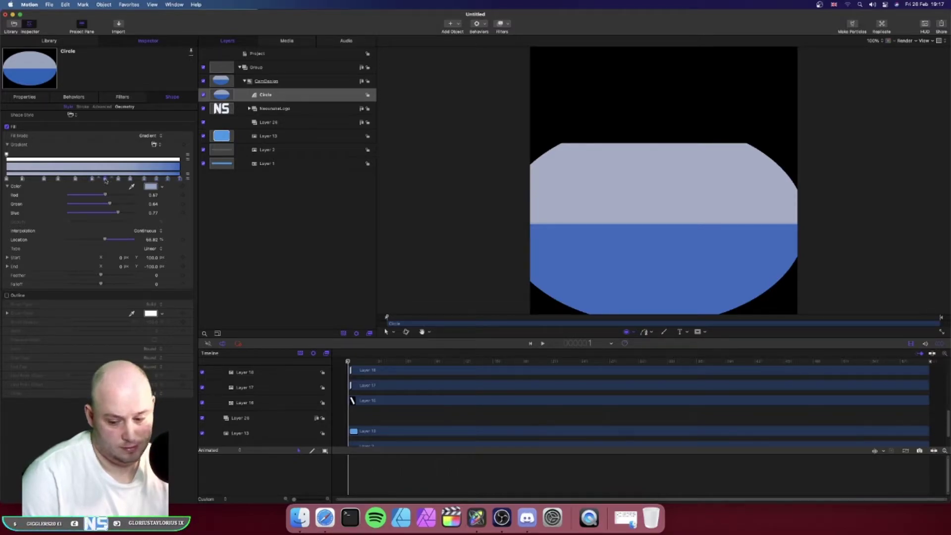
pyautogui.moveTo(105, 181); pyautogui.dragTo(42, 182)
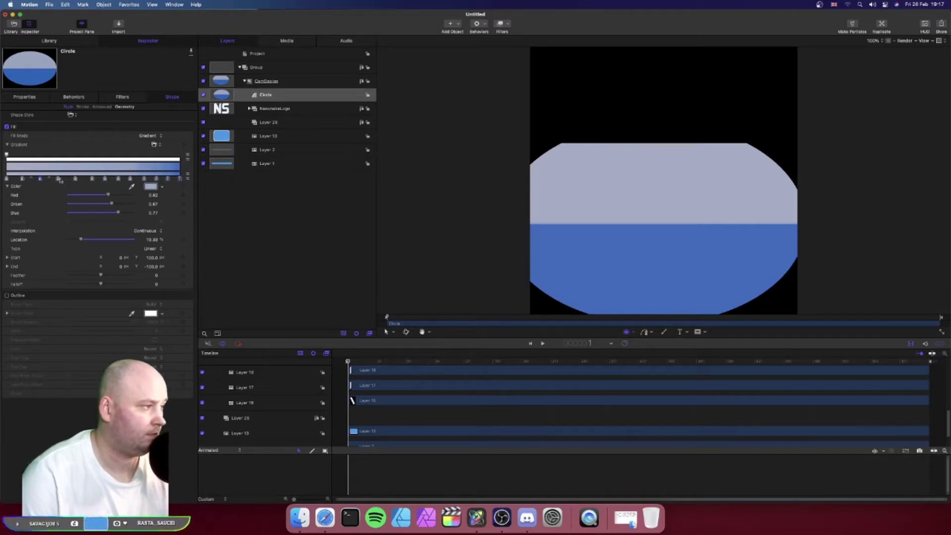
pyautogui.click(93, 180)
pyautogui.moveTo(92, 181); pyautogui.dragTo(91, 182)
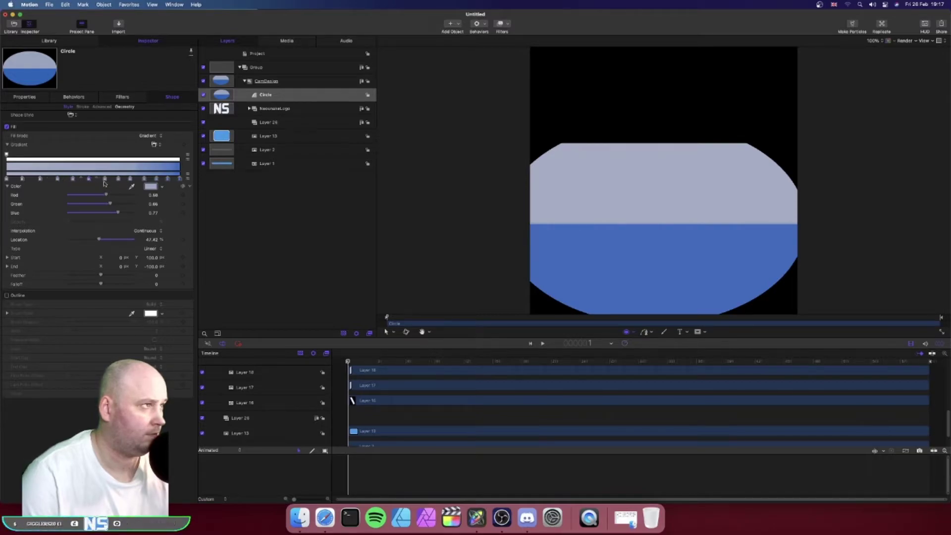
pyautogui.moveTo(104, 181); pyautogui.dragTo(132, 184)
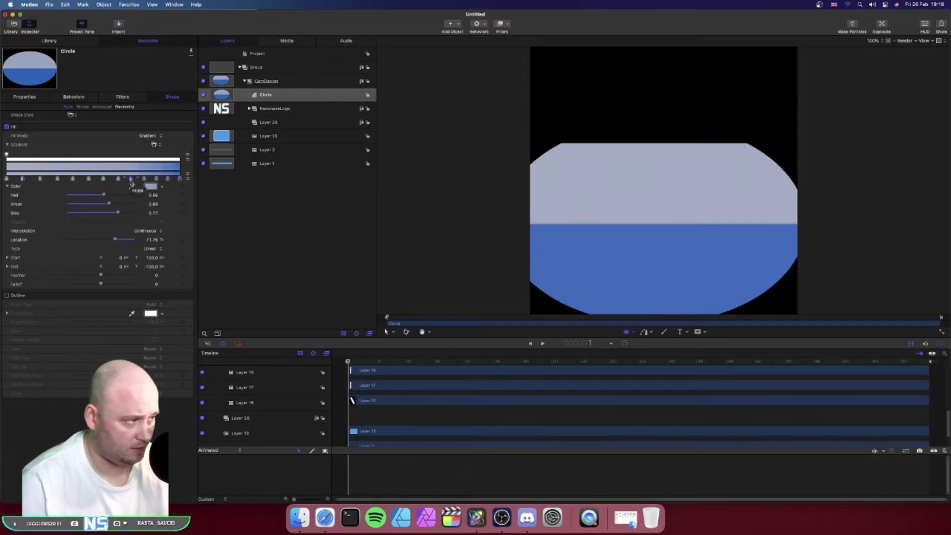
pyautogui.click(74, 179)
pyautogui.moveTo(74, 182); pyautogui.dragTo(115, 181)
pyautogui.click(89, 181)
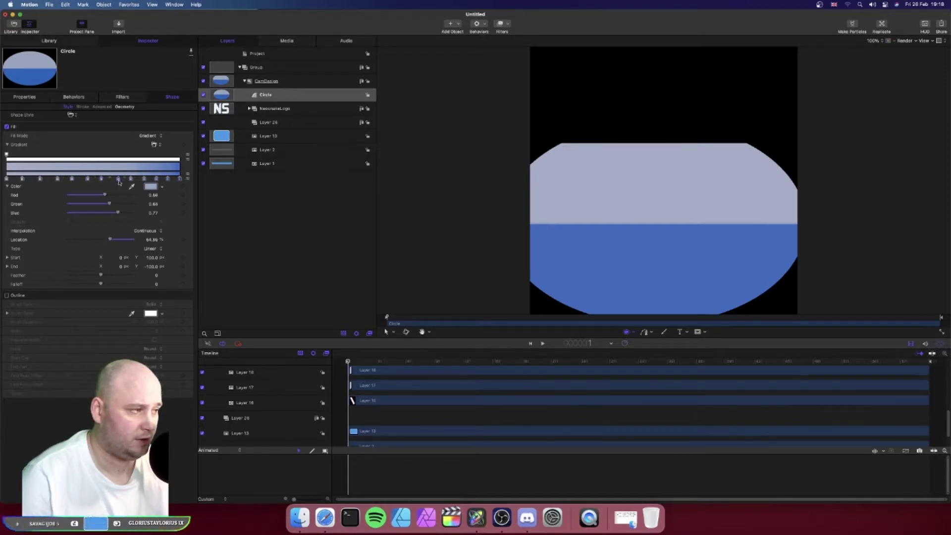
pyautogui.click(143, 179)
pyautogui.click(157, 179)
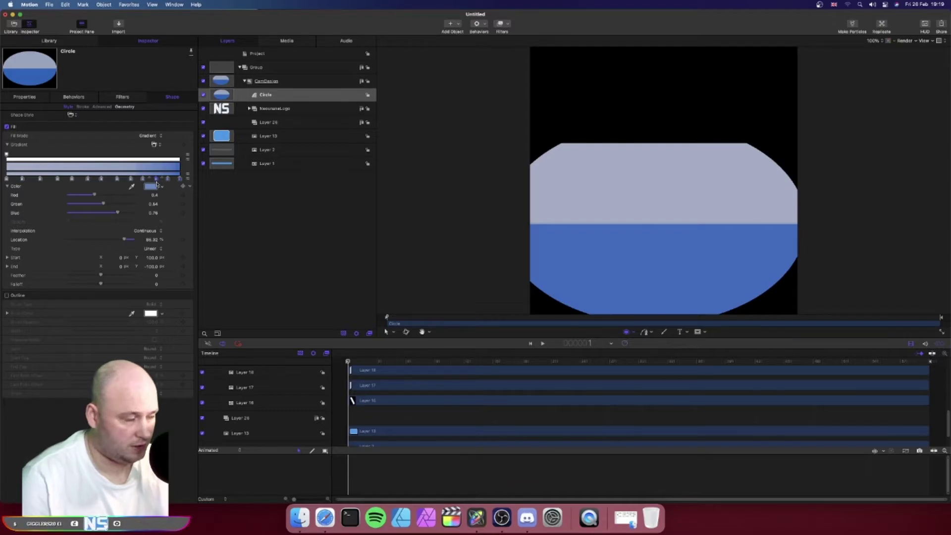
# Change the colour of the gradient's first tag, at location 0%, to orange-red.
pyautogui.click(6, 179)
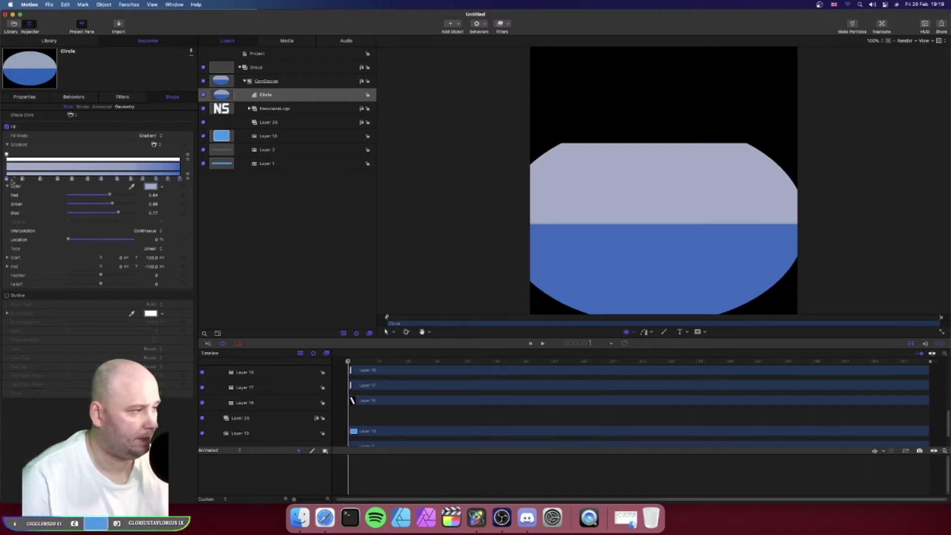
pyautogui.click(164, 187)
pyautogui.moveTo(165, 194); pyautogui.dragTo(149, 190)
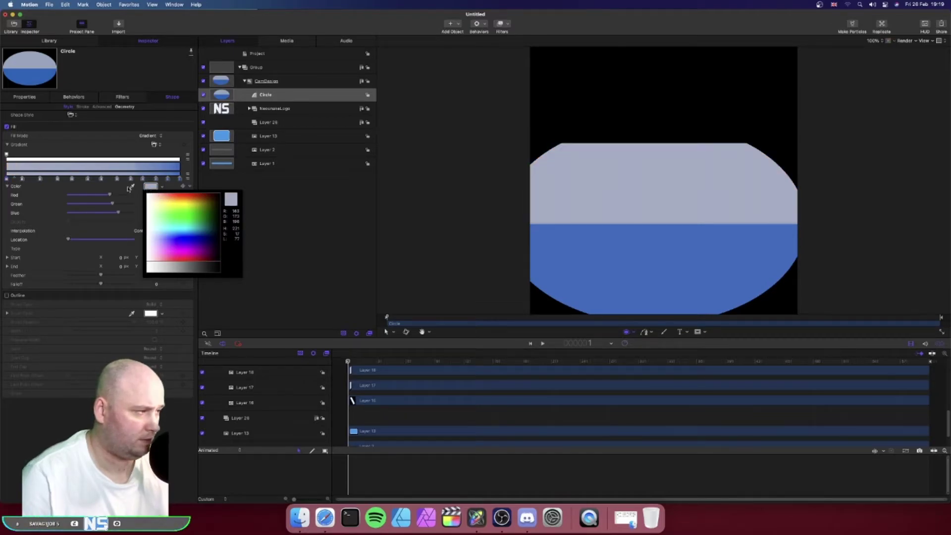
pyautogui.click(151, 187)
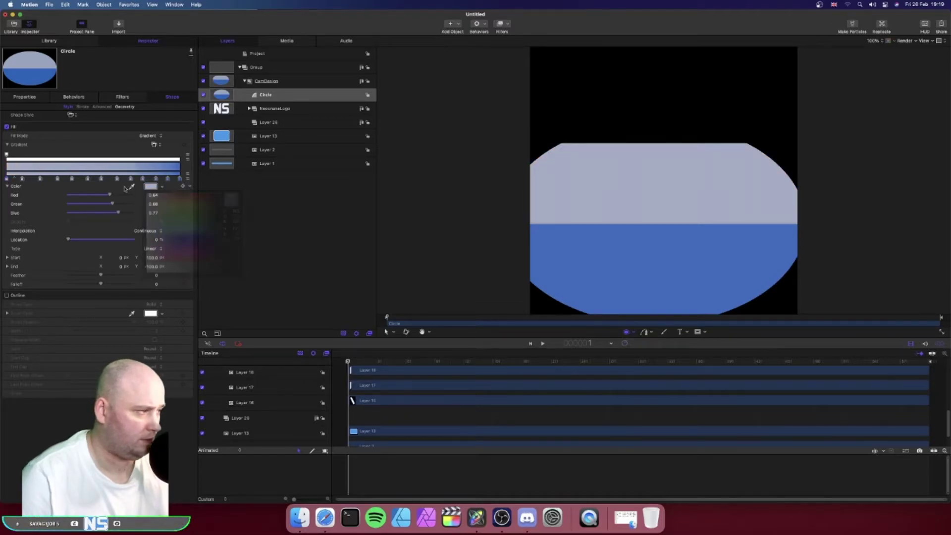
pyautogui.click(157, 188)
pyautogui.click(168, 196)
pyautogui.moveTo(168, 196); pyautogui.dragTo(195, 195)
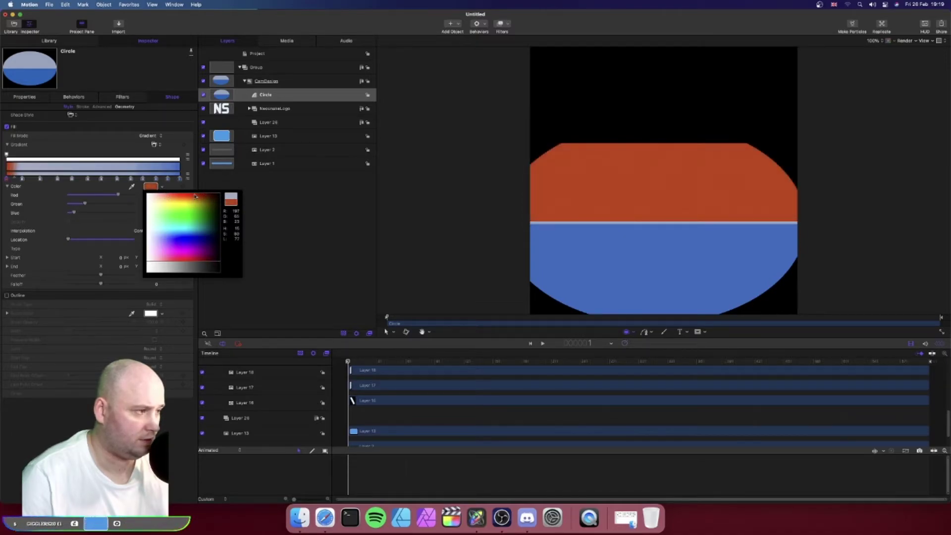
pyautogui.click(198, 195)
pyautogui.moveTo(199, 196); pyautogui.dragTo(191, 197)
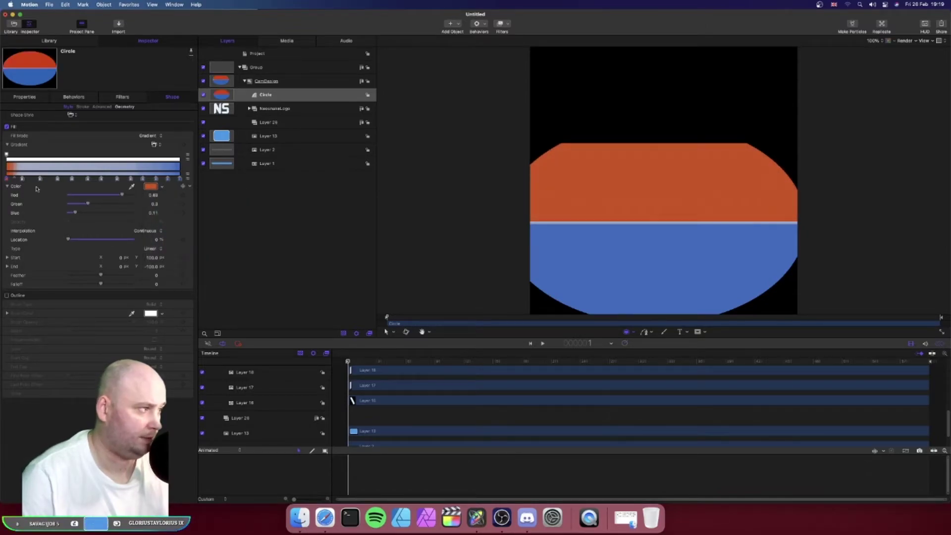
# Change the colour of the gradient's second tag to a saturated orange using the HSB sliders.
pyautogui.click(23, 179)
pyautogui.click(23, 179)
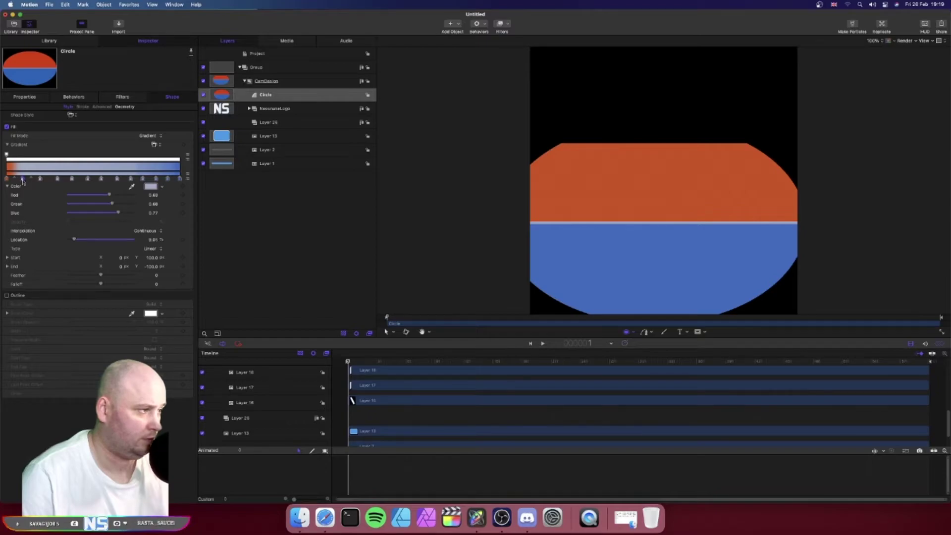
pyautogui.doubleClick(23, 180)
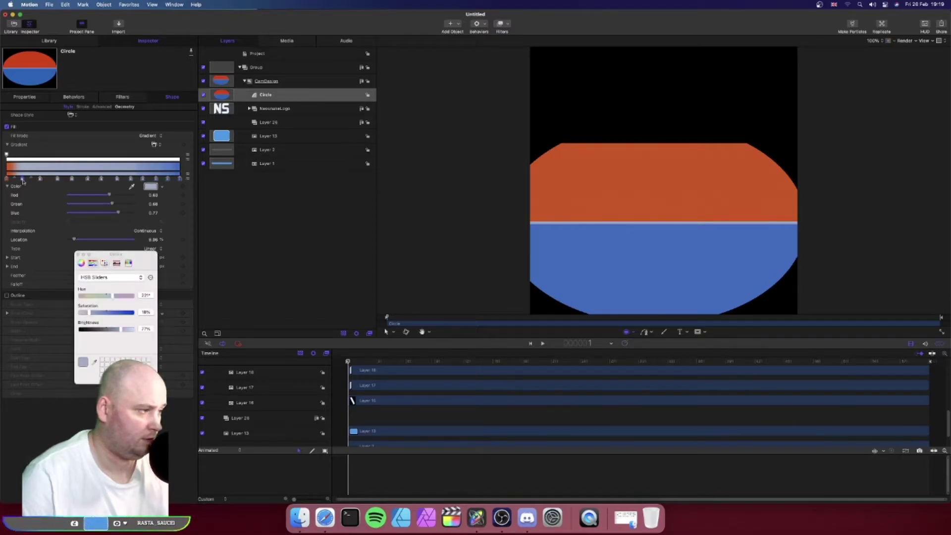
pyautogui.moveTo(104, 295); pyautogui.dragTo(109, 297)
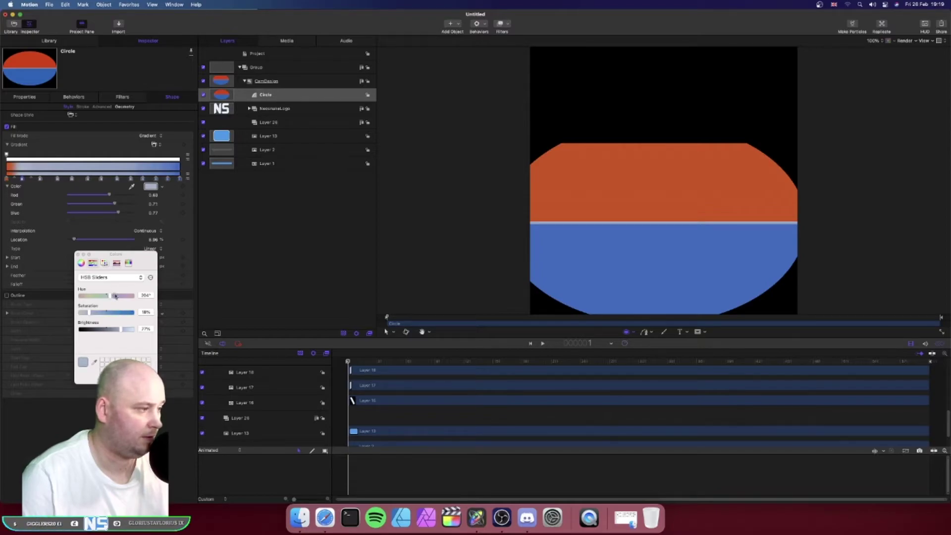
pyautogui.moveTo(118, 312); pyautogui.dragTo(85, 296)
# Recolour the gradient's third tag yellow-green and its fourth tag lime green, both at 100% saturation.
pyautogui.click(40, 179)
pyautogui.moveTo(116, 313); pyautogui.dragTo(90, 296)
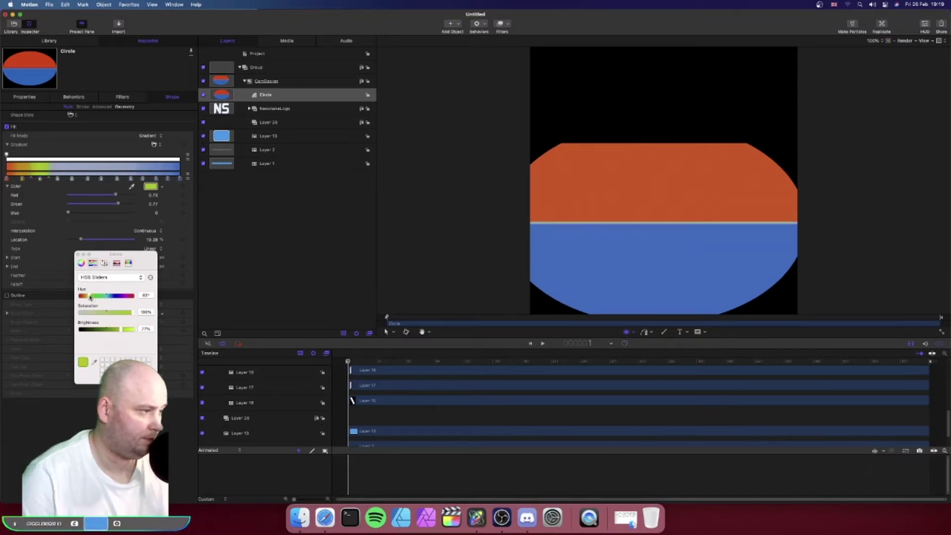
pyautogui.click(58, 179)
pyautogui.moveTo(120, 312); pyautogui.dragTo(92, 299)
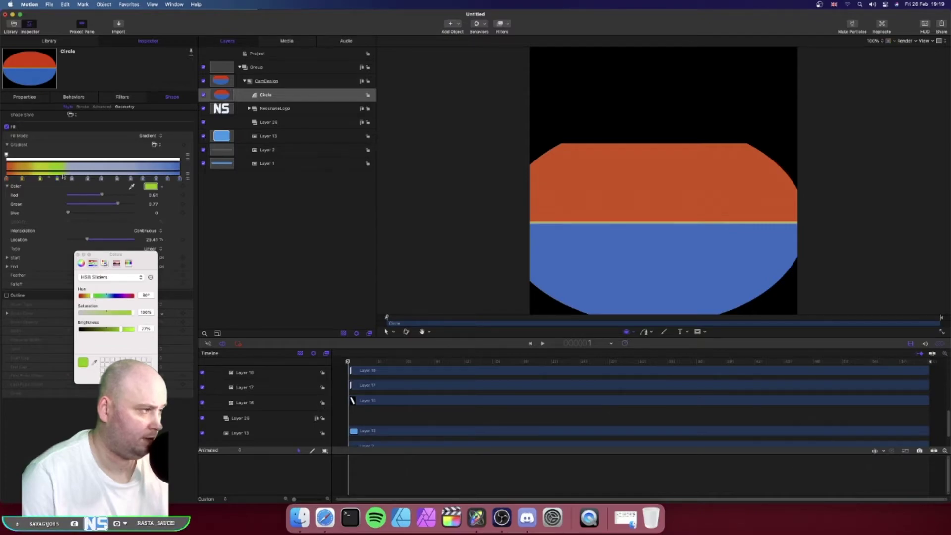
# Change the colour of the gradient's fifth tag to a bluish green at 100% saturation.
pyautogui.click(71, 179)
pyautogui.moveTo(122, 312); pyautogui.dragTo(133, 312)
pyautogui.moveTo(117, 299); pyautogui.dragTo(97, 296)
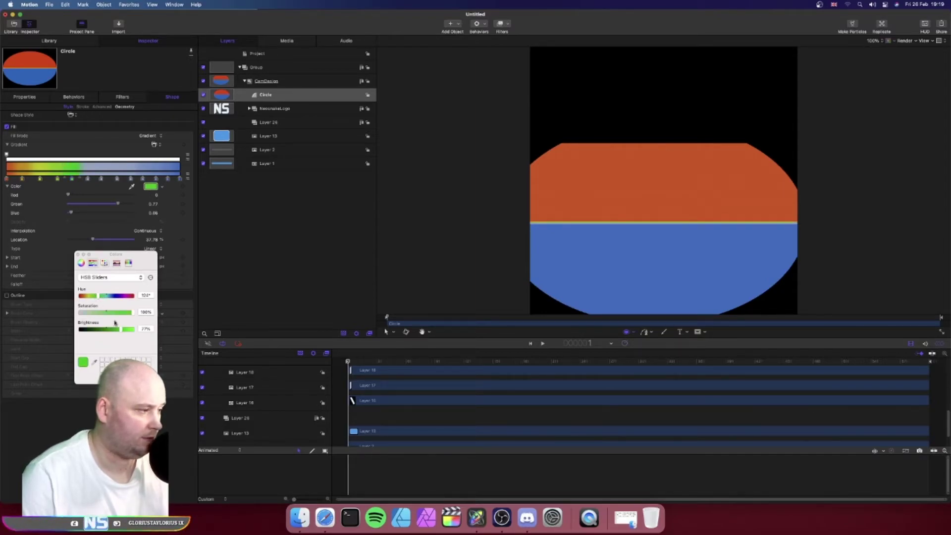
pyautogui.moveTo(99, 298); pyautogui.dragTo(104, 298)
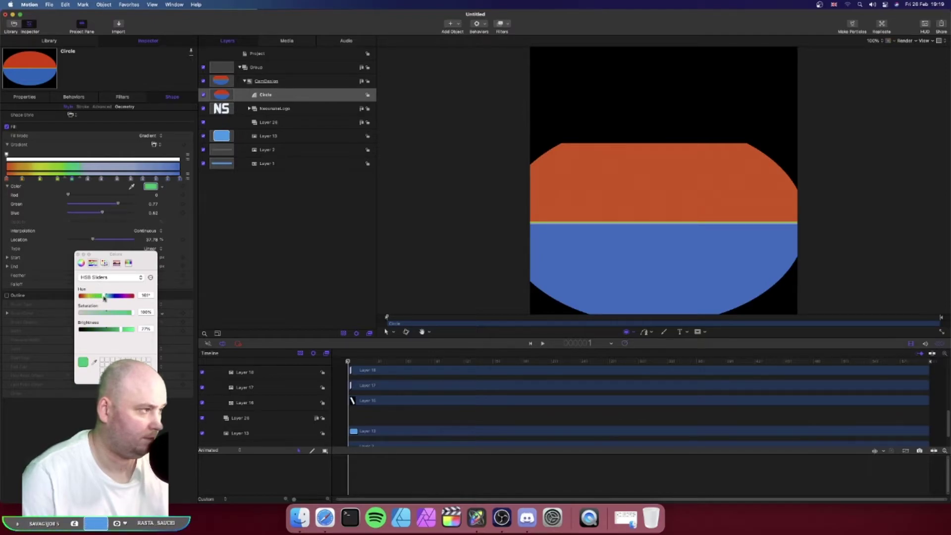
# Recolour the gradient's sixth tag turquoise and its seventh tag deep blue at 100% saturation.
pyautogui.click(91, 178)
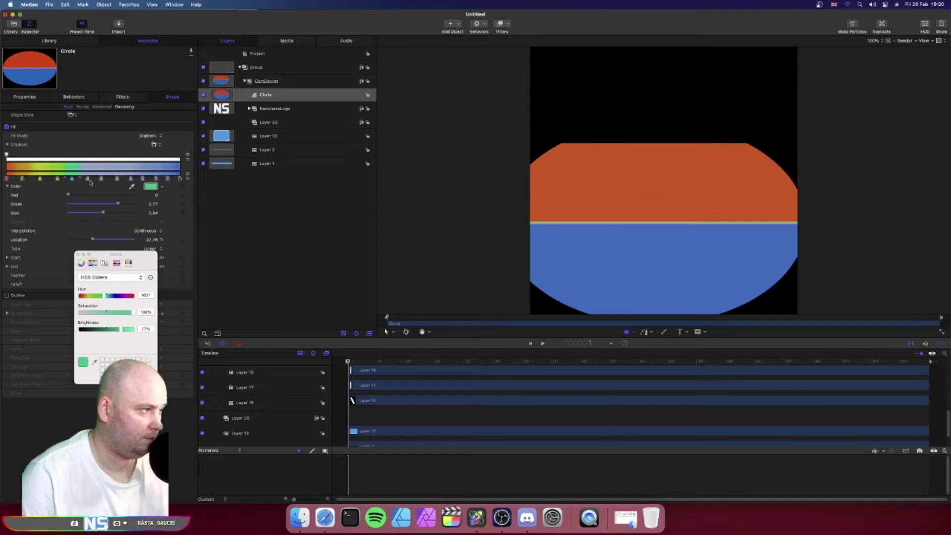
pyautogui.moveTo(120, 313); pyautogui.dragTo(106, 299)
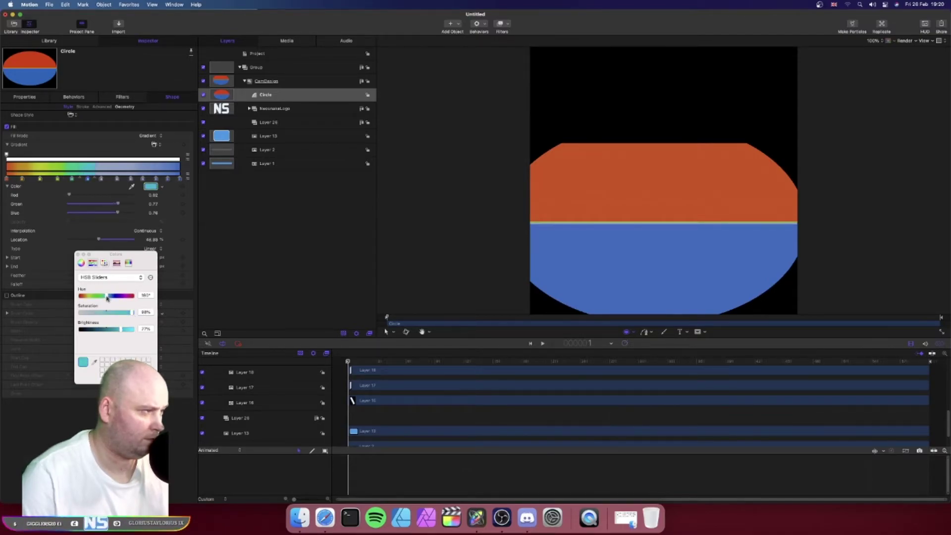
pyautogui.click(101, 179)
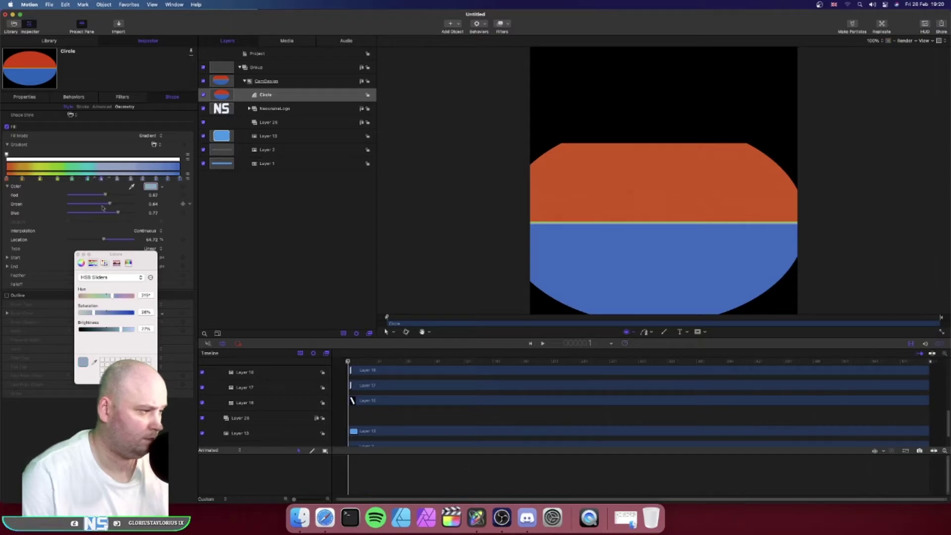
pyautogui.click(133, 315)
pyautogui.moveTo(112, 296); pyautogui.dragTo(115, 297)
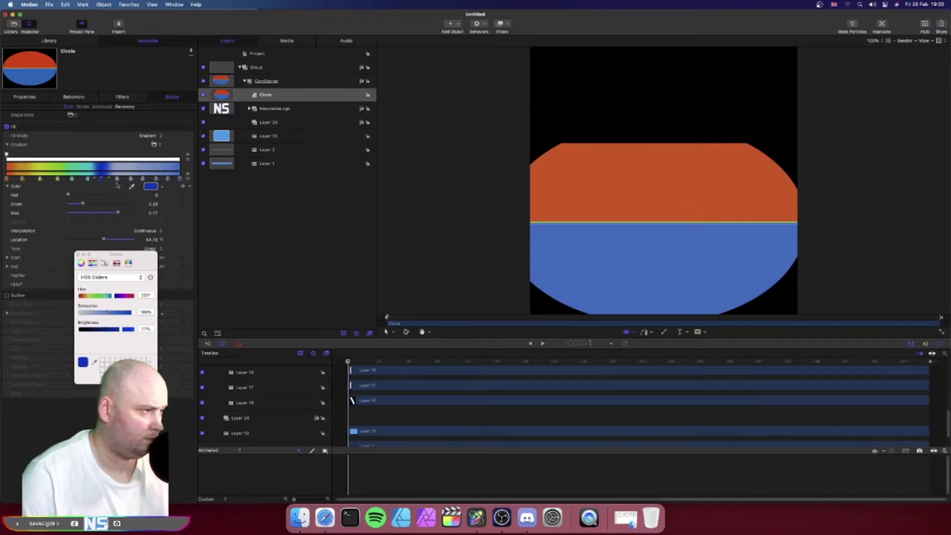
# Recolour the gradient's eighth tag indigo and its ninth tag purple with strong saturation.
pyautogui.moveTo(118, 178); pyautogui.dragTo(116, 179)
pyautogui.moveTo(113, 296); pyautogui.dragTo(119, 297)
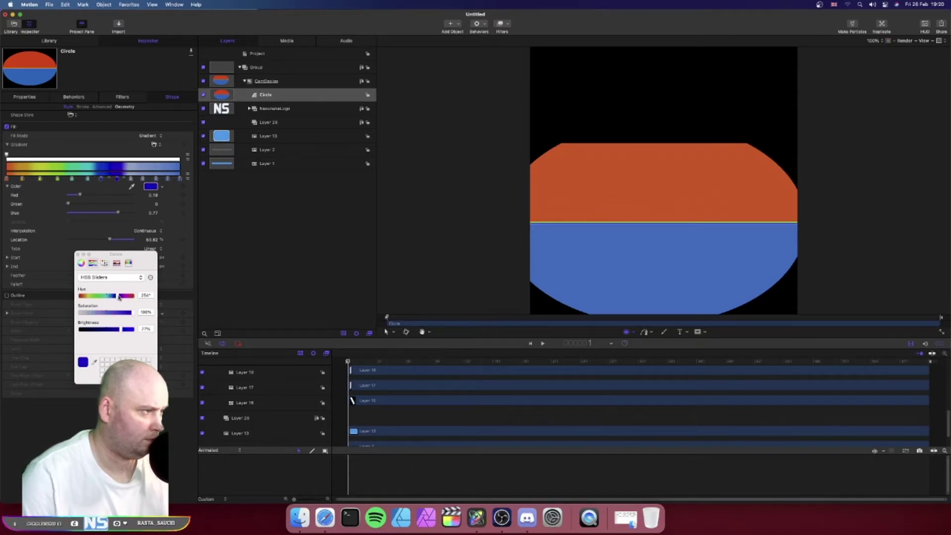
pyautogui.click(131, 179)
pyautogui.moveTo(117, 313); pyautogui.dragTo(132, 313)
pyautogui.click(125, 296)
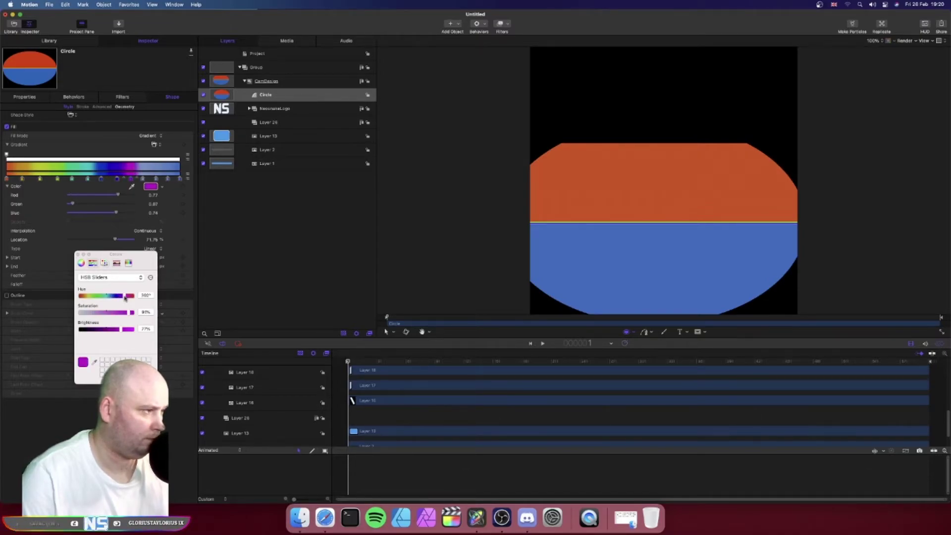
# Recolour the gradient's tenth tag magenta at 100% saturation and its eleventh tag red.
pyautogui.click(143, 179)
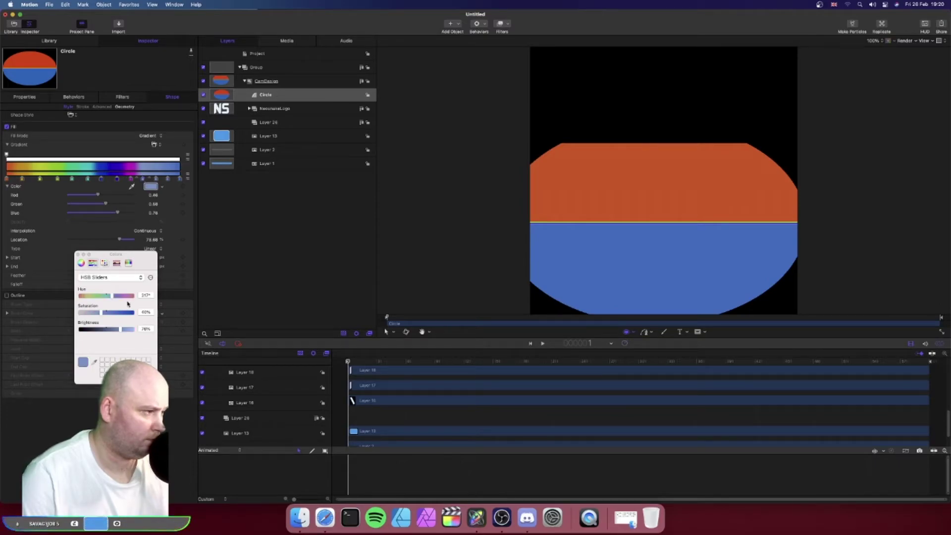
pyautogui.click(128, 294)
pyautogui.click(124, 313)
pyautogui.moveTo(123, 315); pyautogui.dragTo(132, 313)
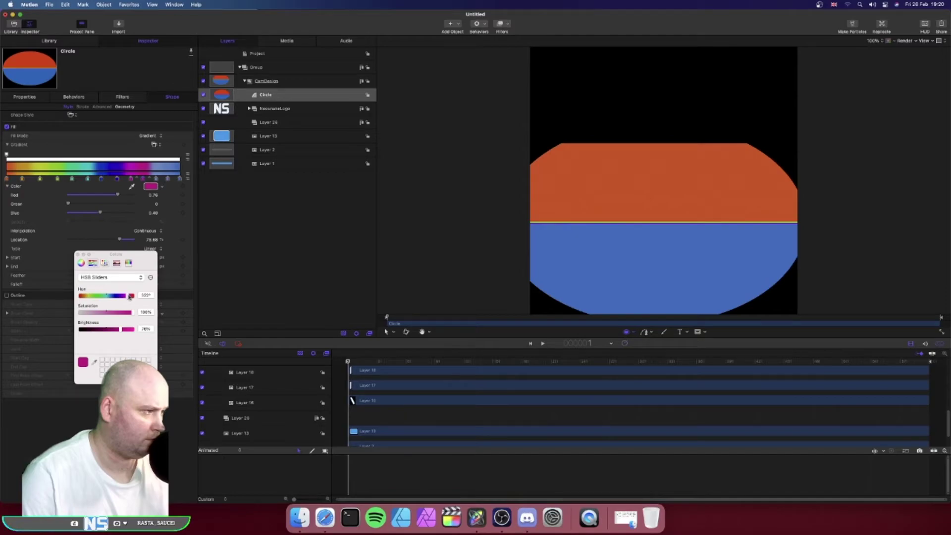
pyautogui.click(156, 179)
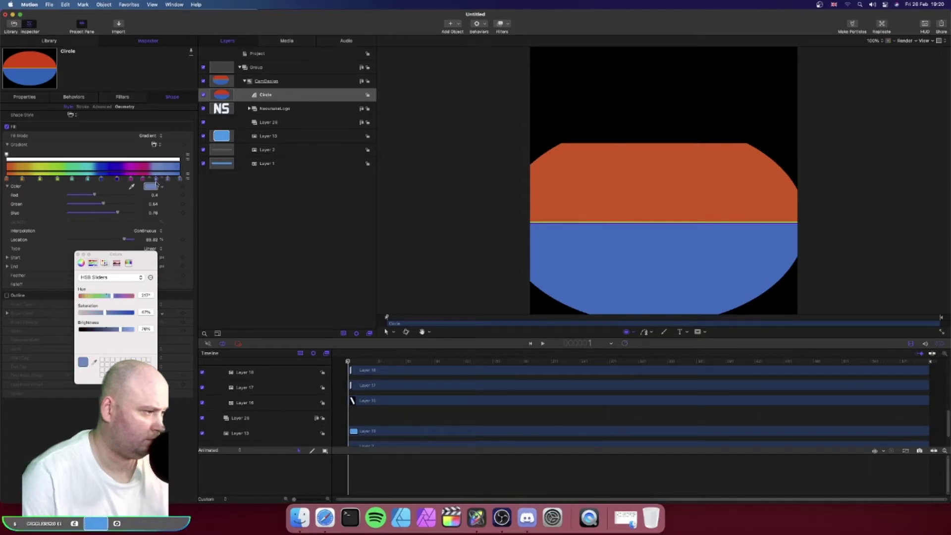
pyautogui.moveTo(114, 314); pyautogui.dragTo(140, 297)
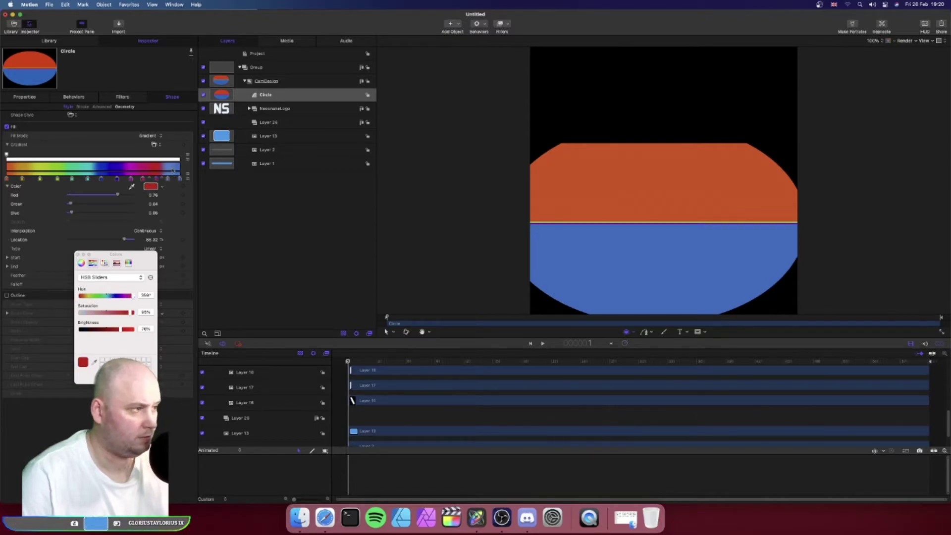
pyautogui.click(168, 179)
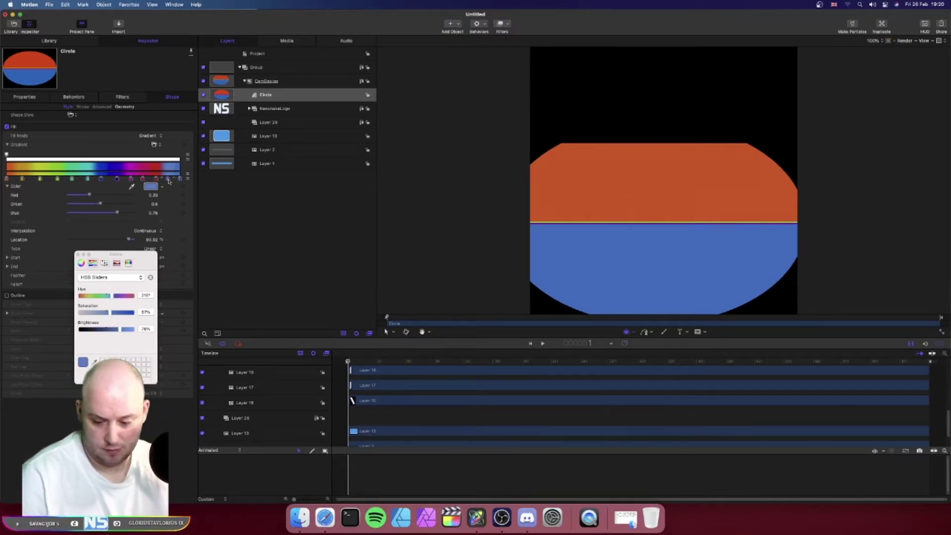
pyautogui.keyDown('ctrl'); pyautogui.click(169, 179); pyautogui.keyUp('ctrl')
pyautogui.moveTo(168, 181); pyautogui.dragTo(169, 182)
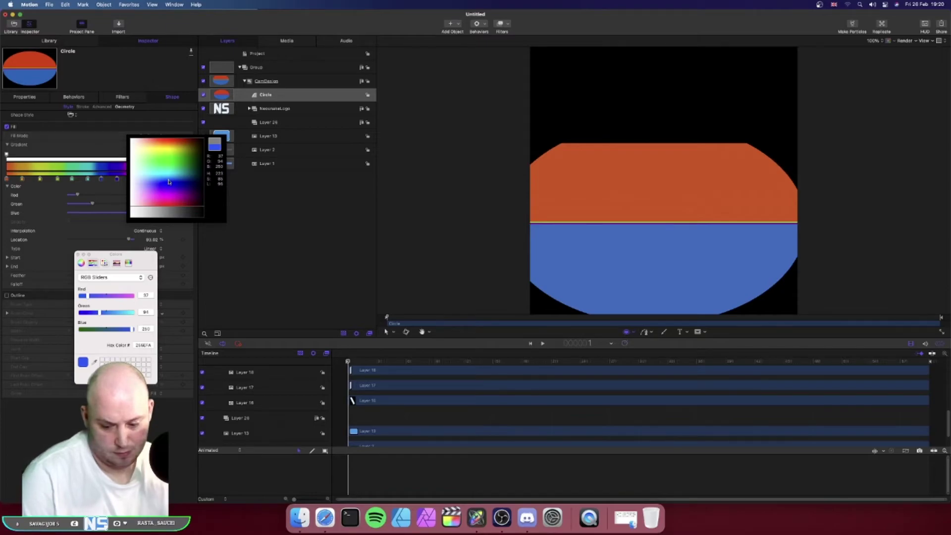
pyautogui.click(166, 212)
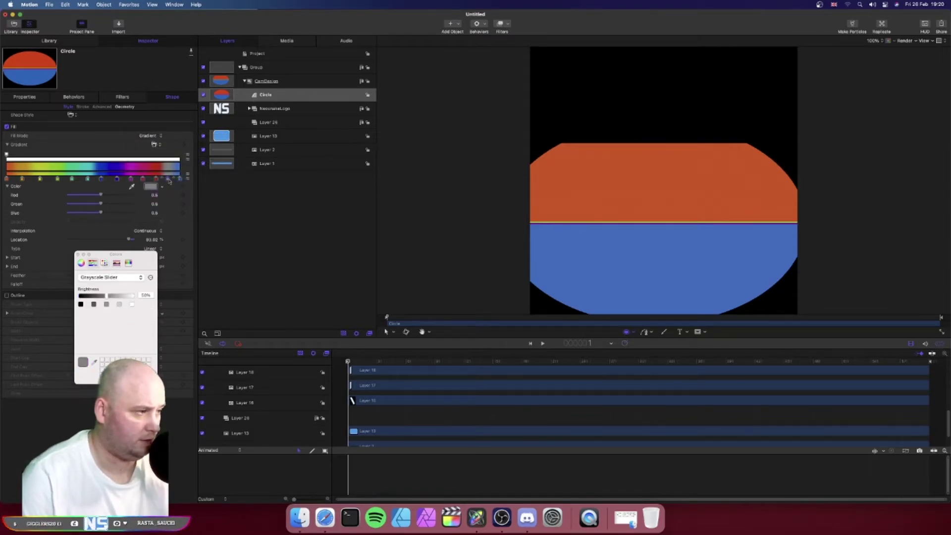
pyautogui.press('Delete')
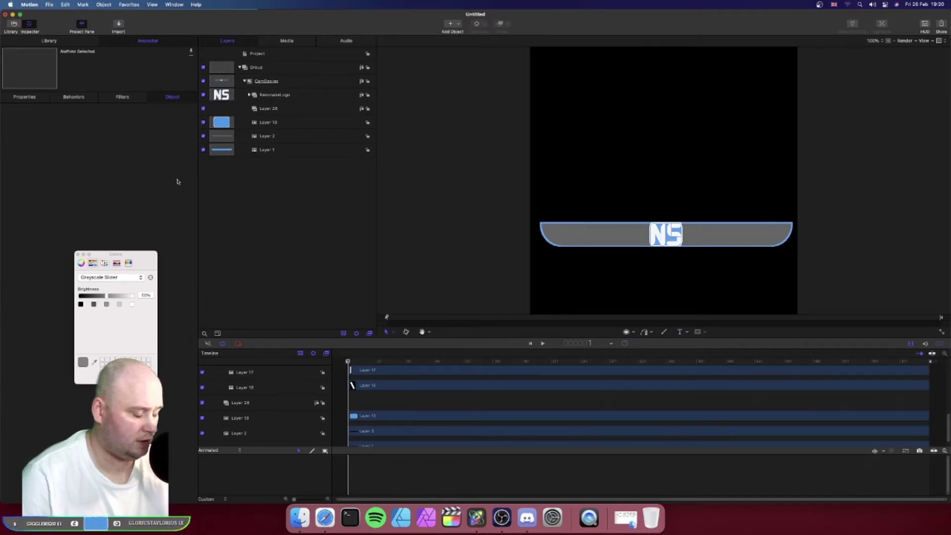
pyautogui.press('super+z')
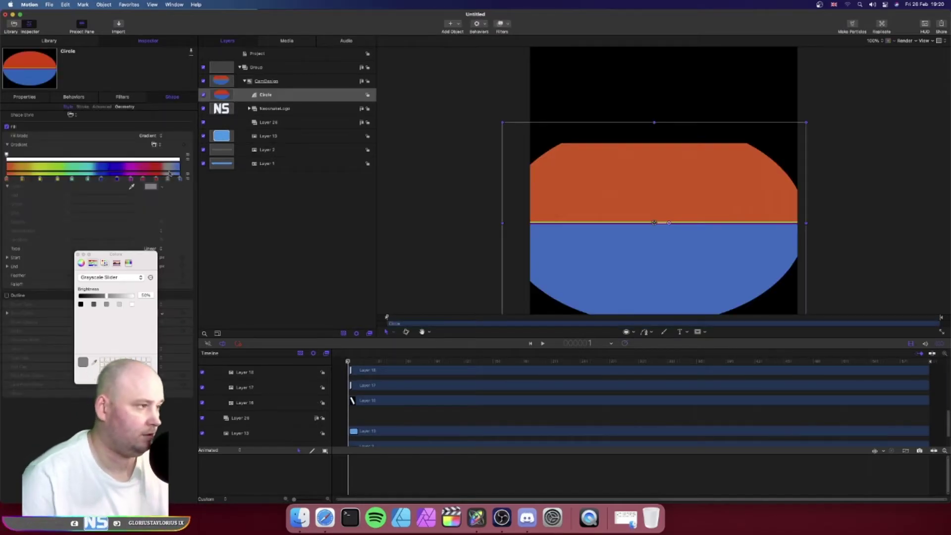
# Remove the two unused tags after the red one from the circle's gradient bar.
pyautogui.click(168, 179)
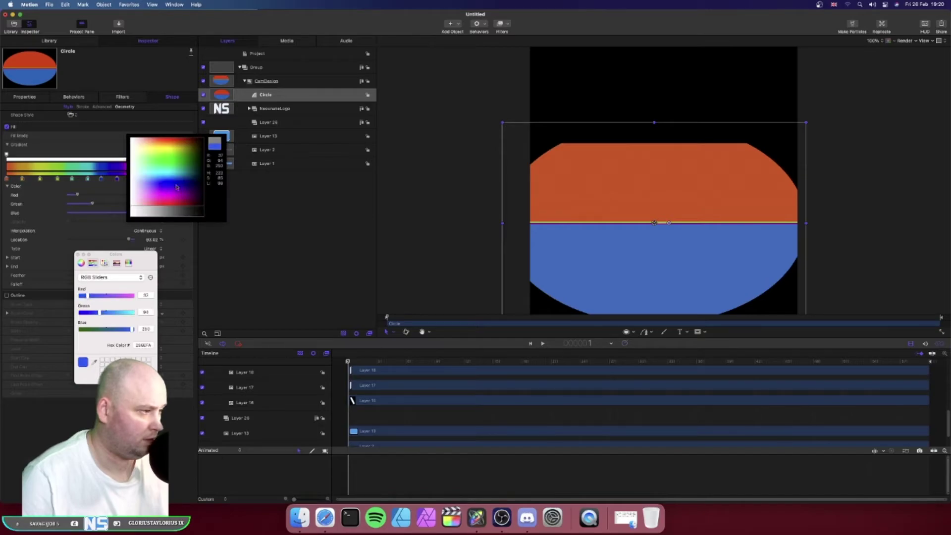
pyautogui.moveTo(169, 180); pyautogui.dragTo(49, 235)
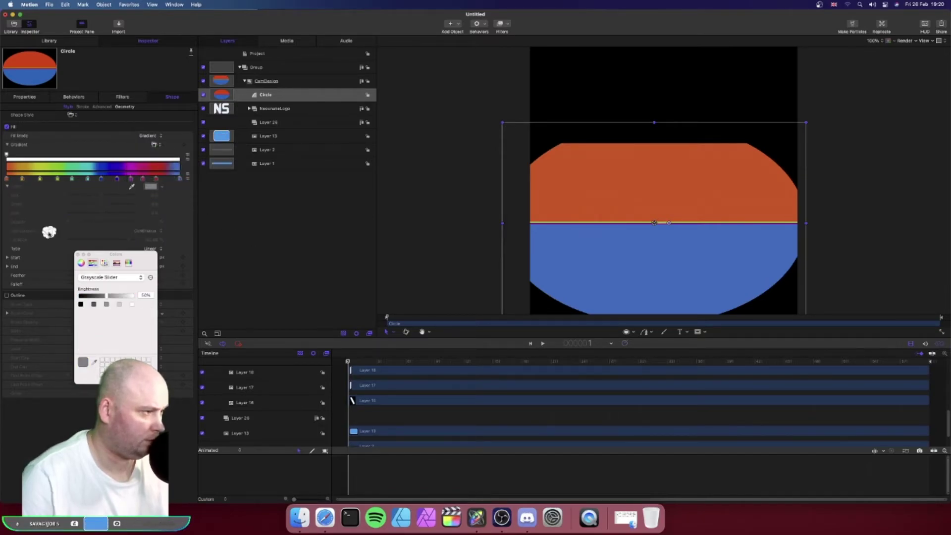
pyautogui.moveTo(179, 179); pyautogui.dragTo(144, 190)
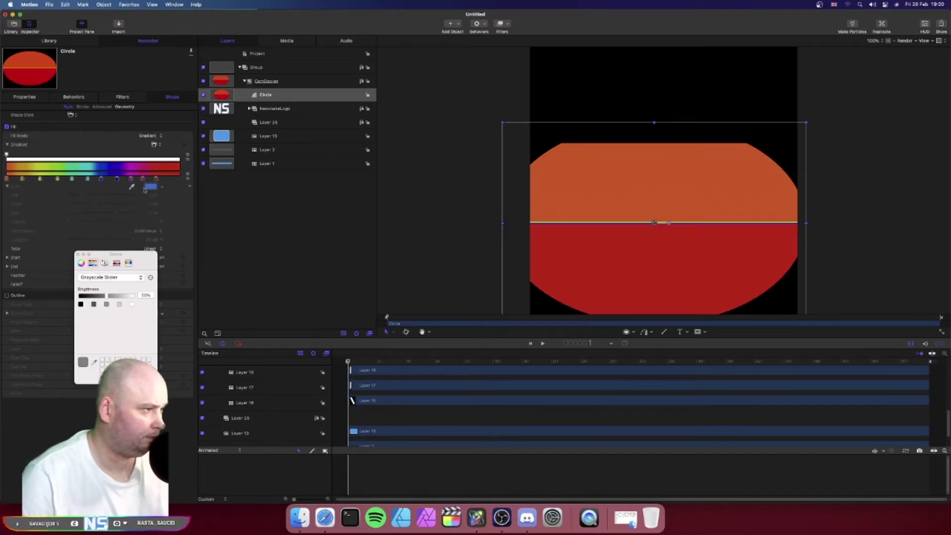
# Move the red tag to the gradient's end and spread the magenta, purple, indigo and blue tags more evenly before it.
pyautogui.click(158, 180)
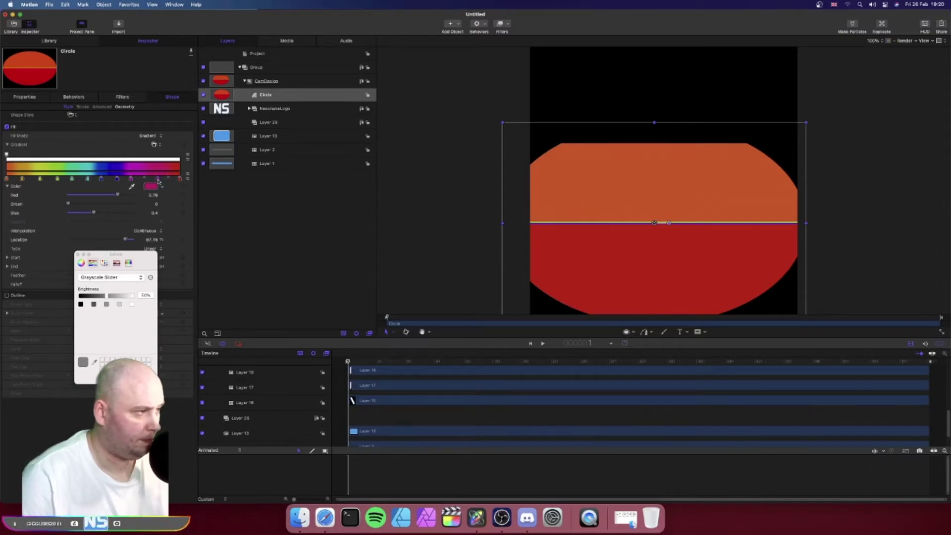
pyautogui.click(132, 181)
pyautogui.moveTo(132, 181); pyautogui.dragTo(134, 181)
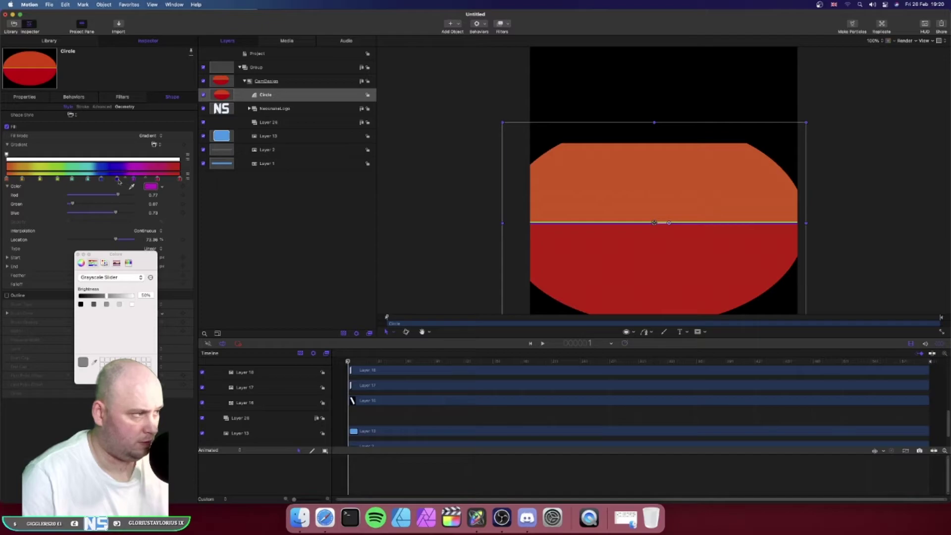
pyautogui.click(118, 180)
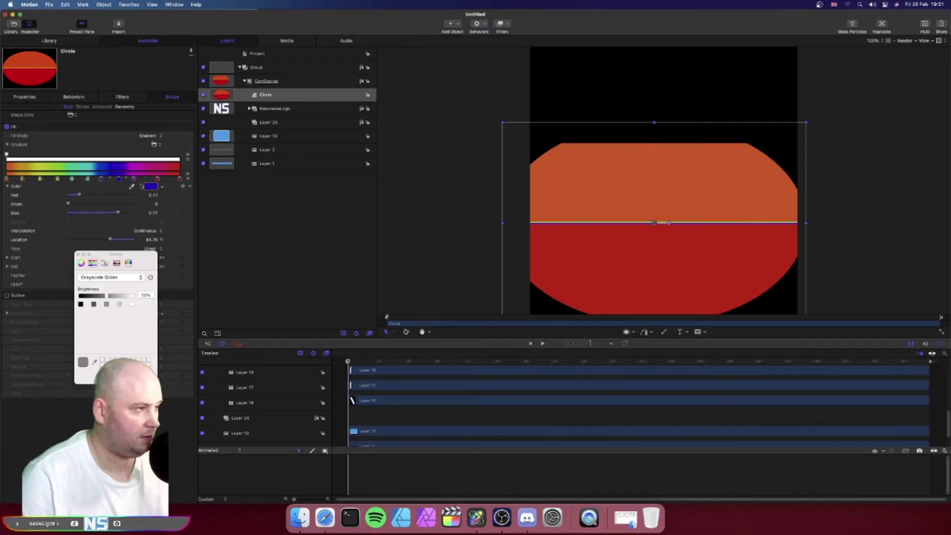
pyautogui.moveTo(134, 179); pyautogui.dragTo(140, 179)
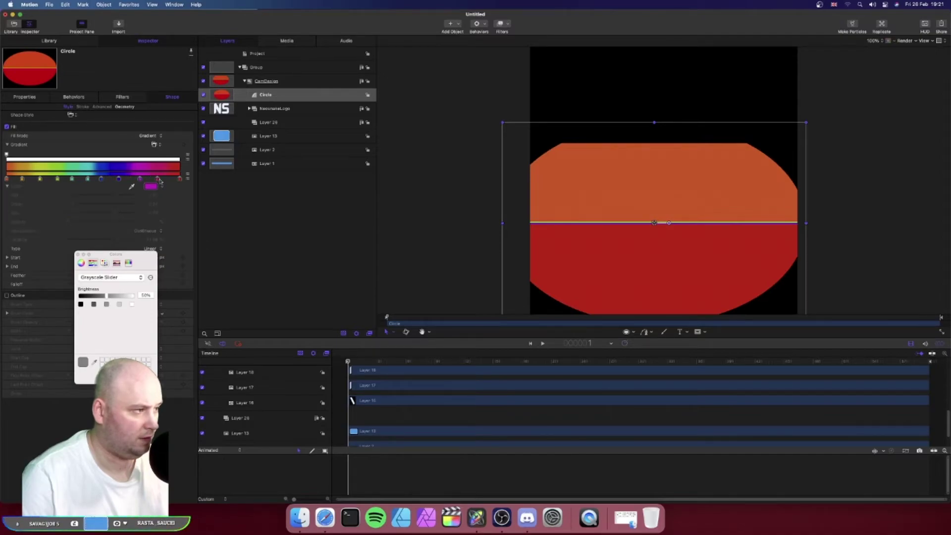
pyautogui.click(158, 180)
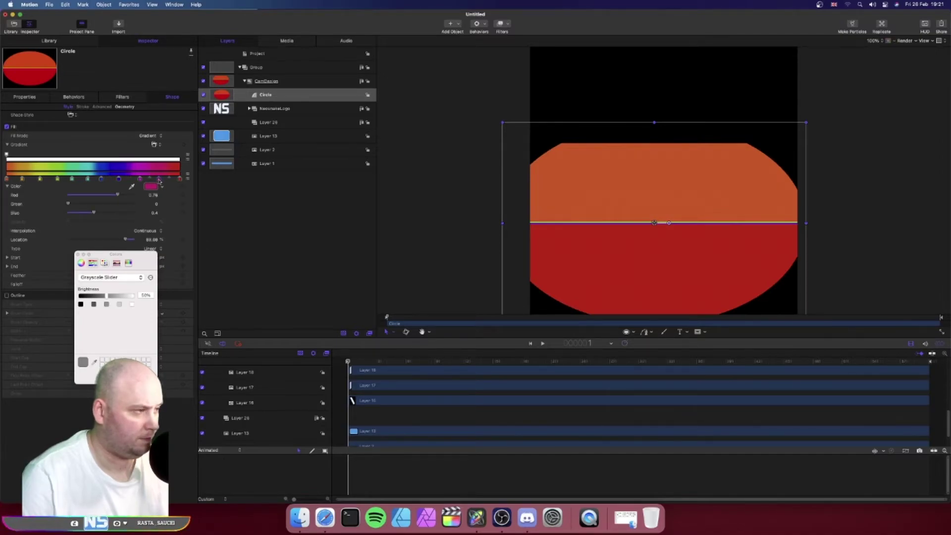
pyautogui.click(122, 180)
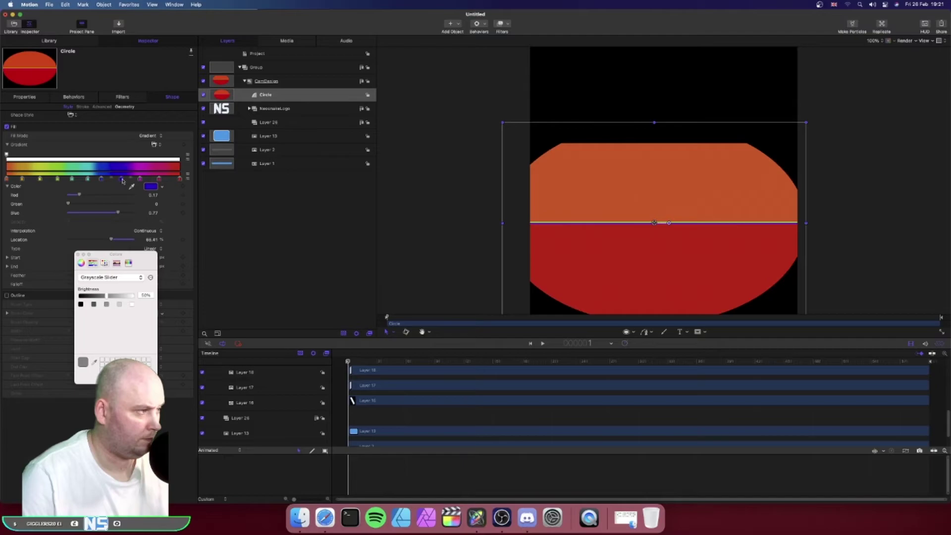
pyautogui.click(103, 179)
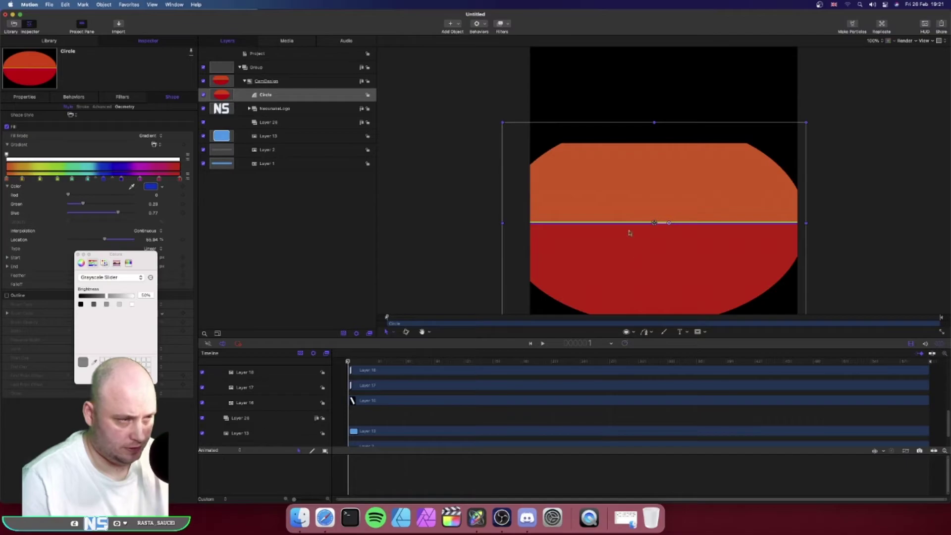
# Edit the circle's gradient on the canvas and move its start point up to just above the circle's visible upper edge.
pyautogui.rightClick(605, 253)
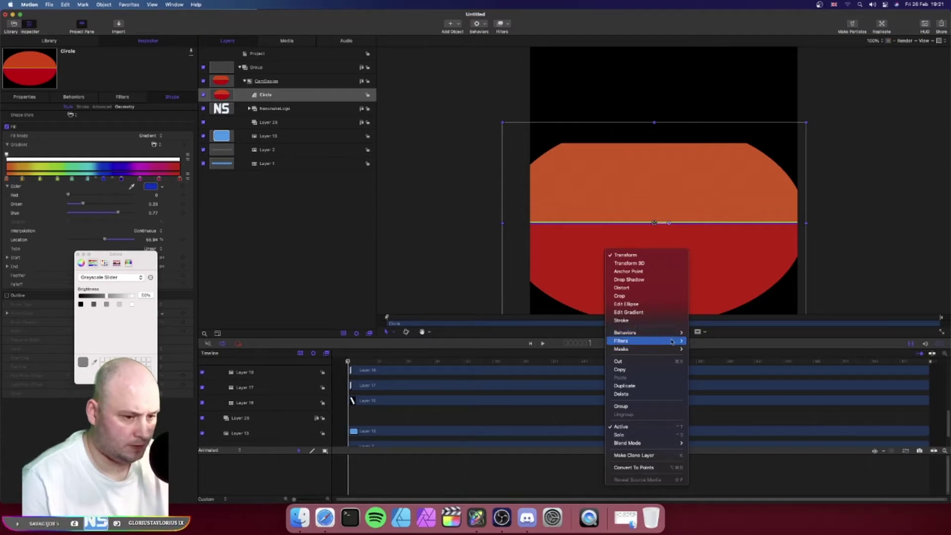
pyautogui.click(652, 312)
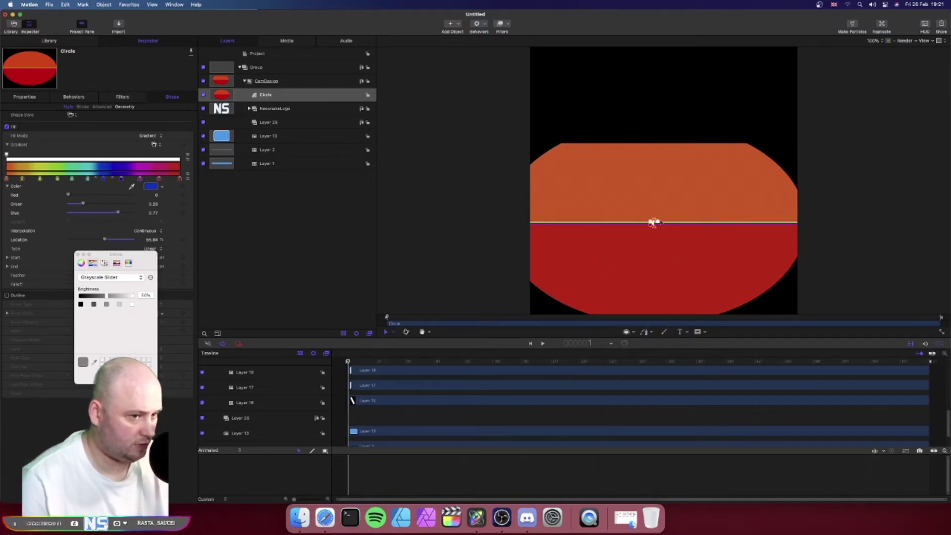
pyautogui.moveTo(654, 222); pyautogui.dragTo(654, 134)
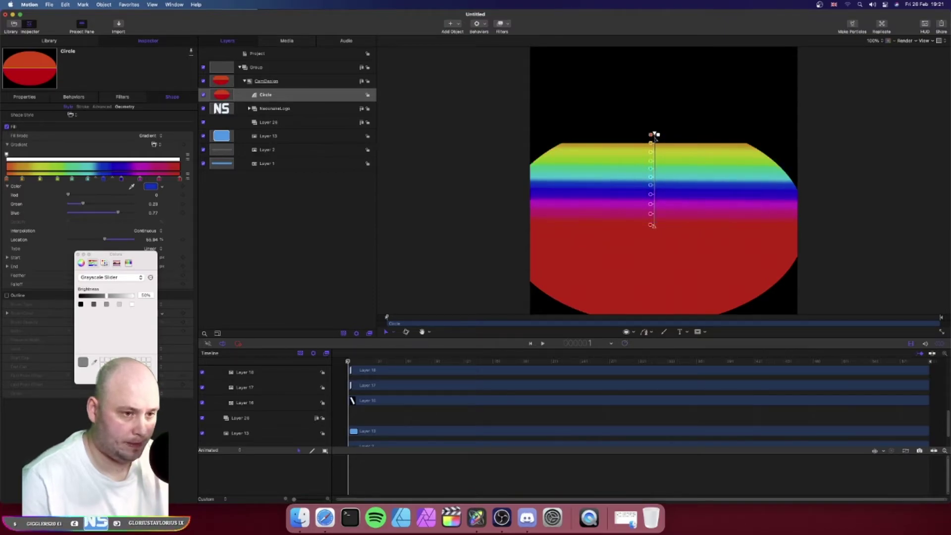
# Extend the gradient's end point past the circle's visible lower edge, shift its start point right to tilt the bands, and close the Colors window.
pyautogui.moveTo(652, 226); pyautogui.dragTo(658, 324)
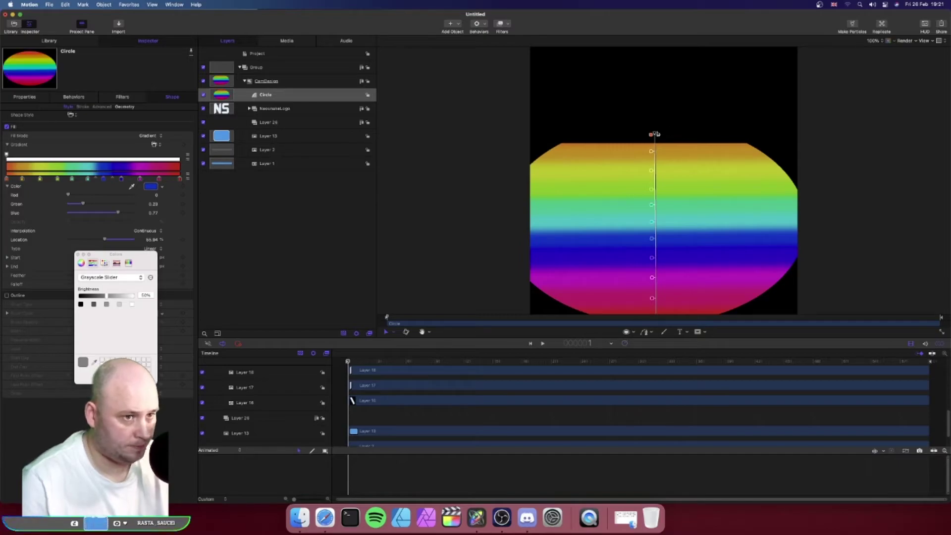
pyautogui.moveTo(655, 134); pyautogui.dragTo(691, 144)
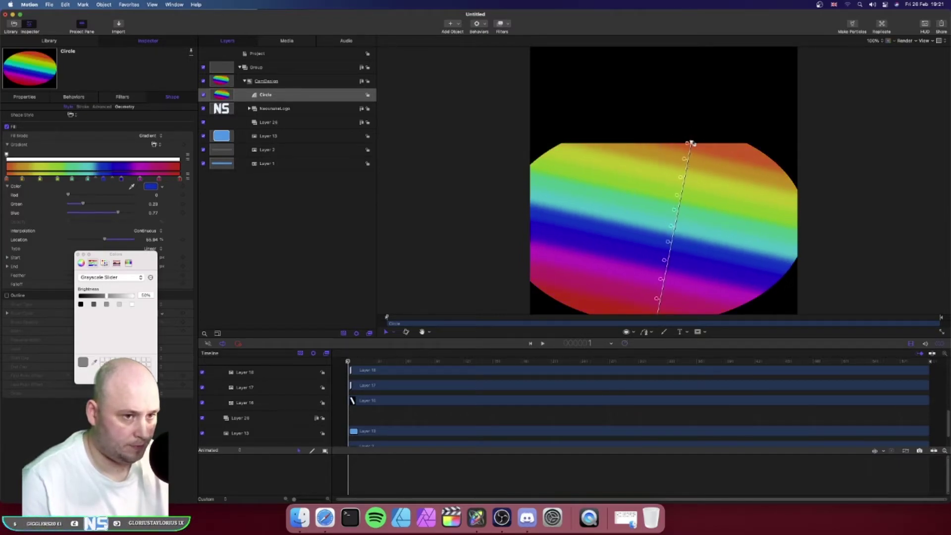
pyautogui.moveTo(692, 144); pyautogui.dragTo(696, 144)
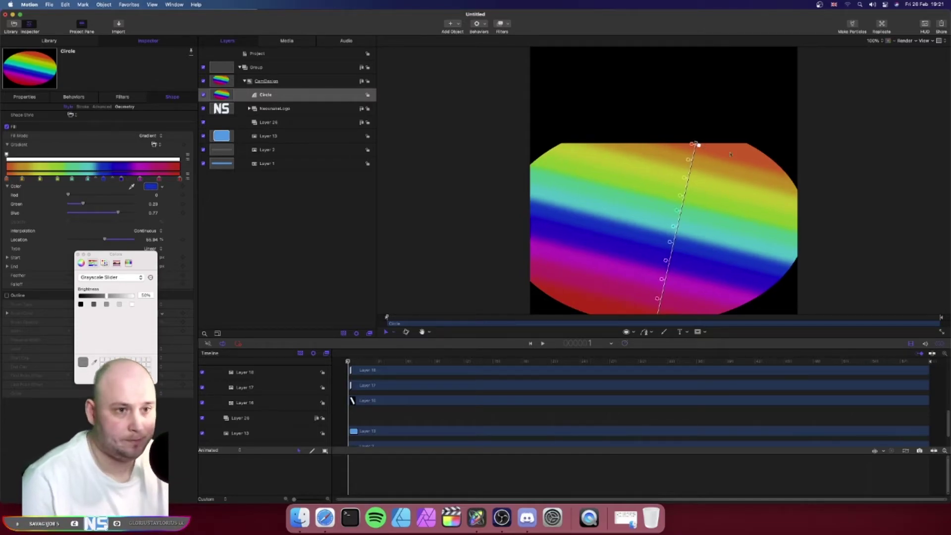
pyautogui.click(357, 235)
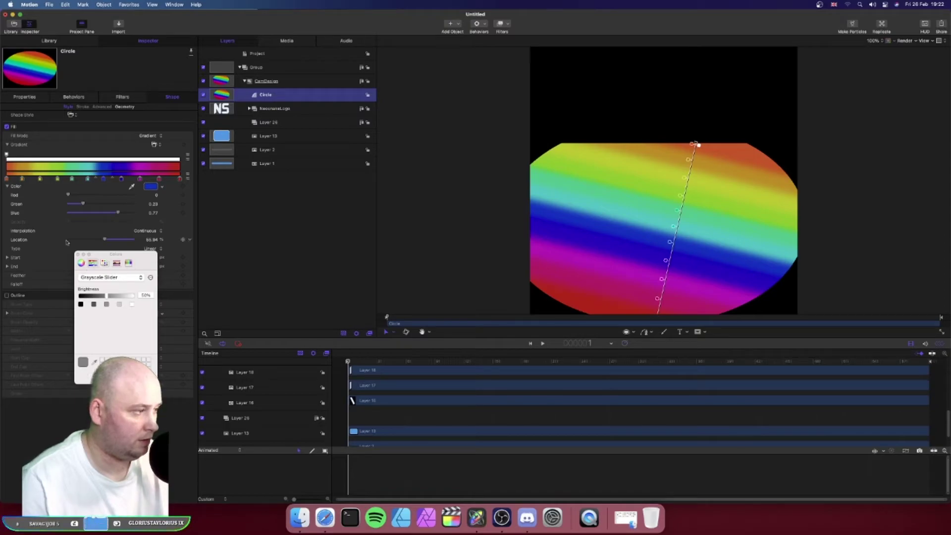
pyautogui.click(78, 255)
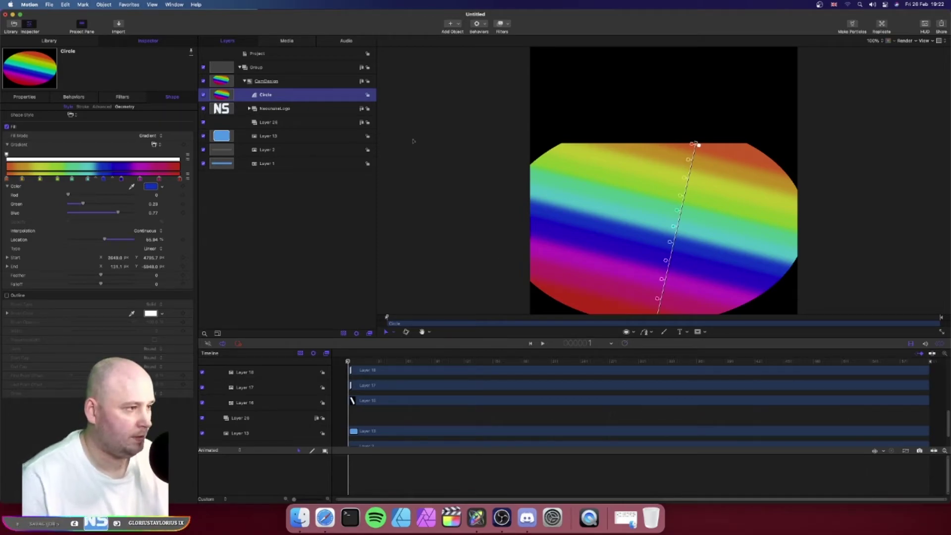
pyautogui.click(299, 150)
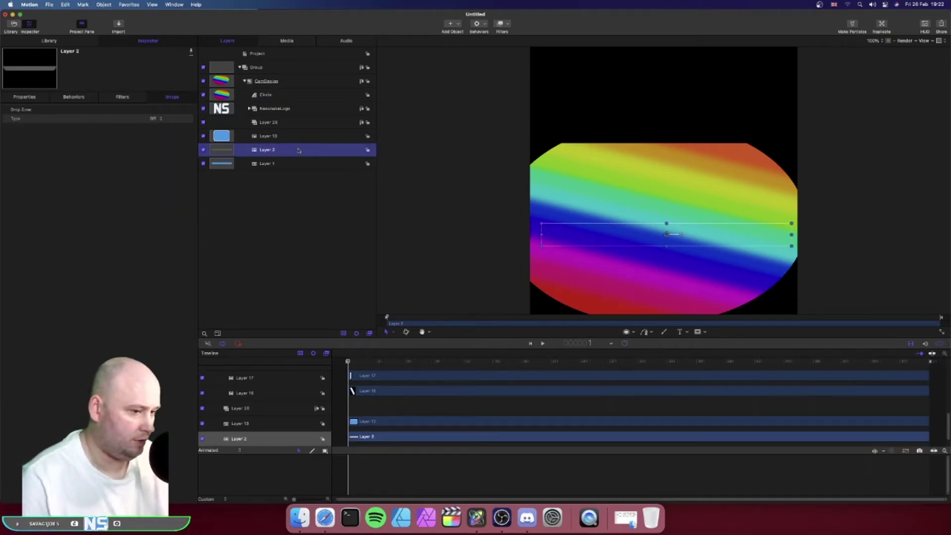
pyautogui.rightClick(292, 156)
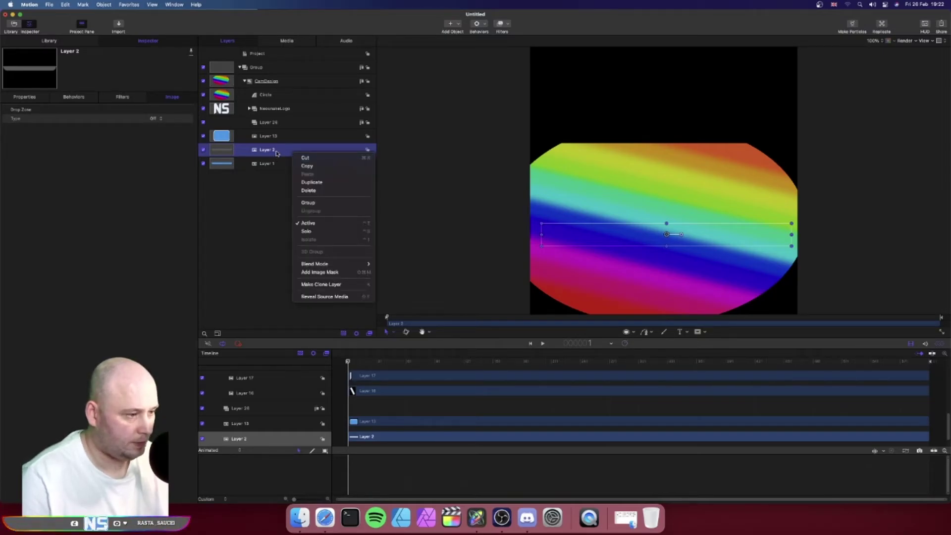
pyautogui.click(342, 274)
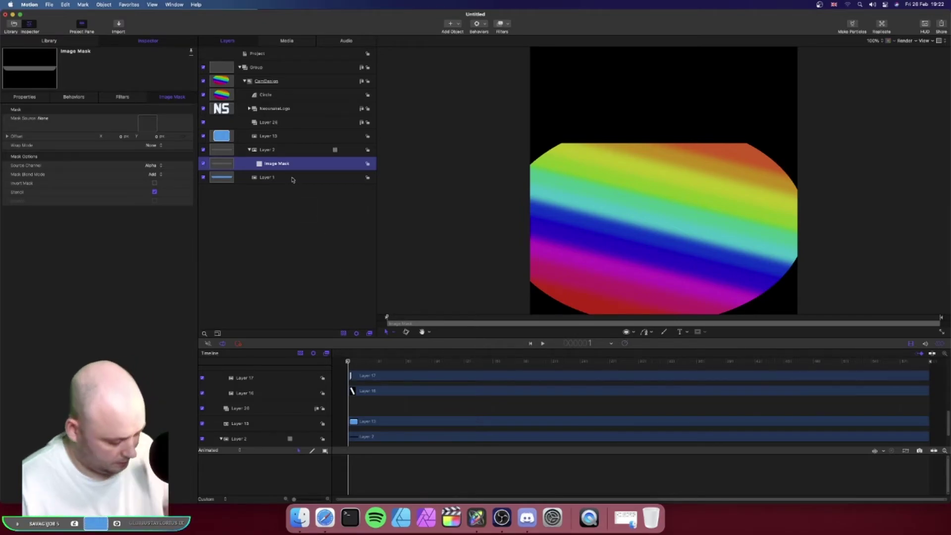
pyautogui.press('BackSpace')
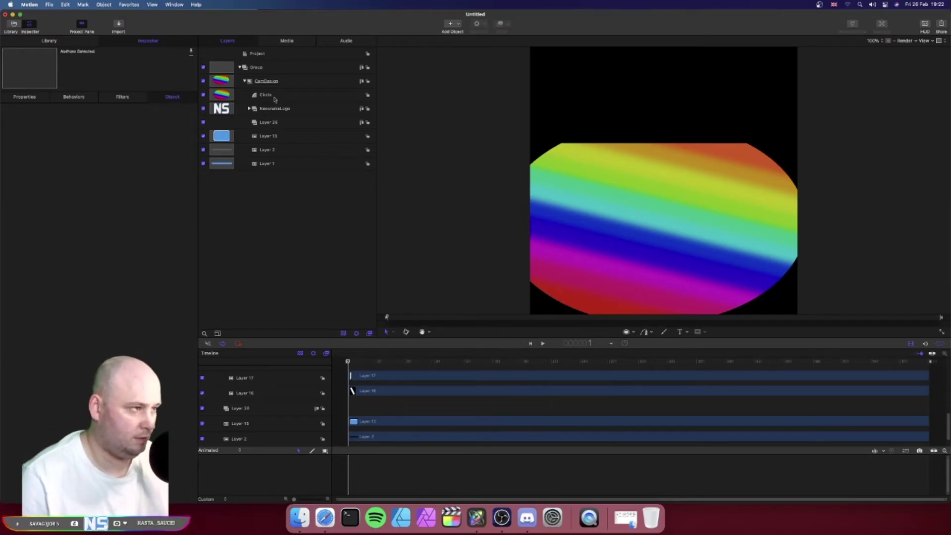
# Add an image mask to the circle and use Layer 2 as its mask source.
pyautogui.rightClick(275, 98)
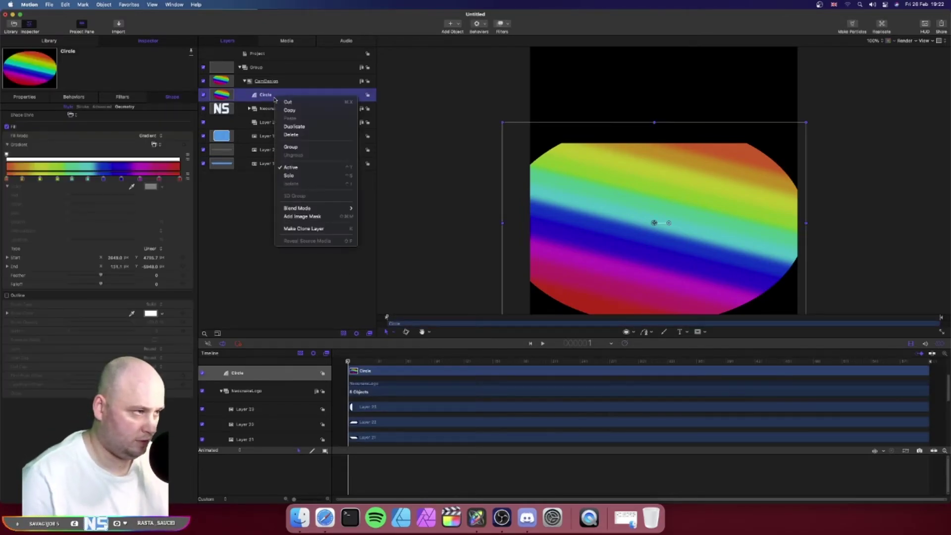
pyautogui.click(310, 218)
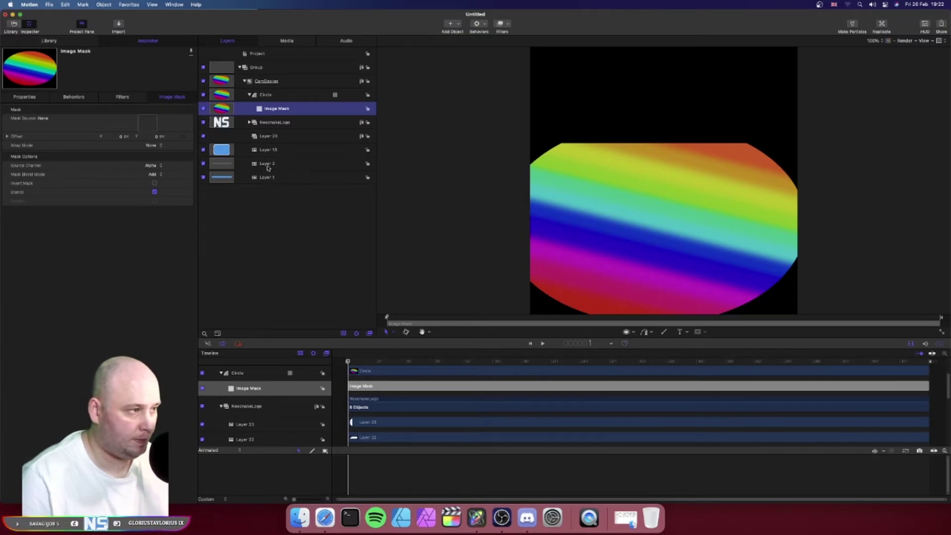
pyautogui.moveTo(267, 166); pyautogui.dragTo(283, 112)
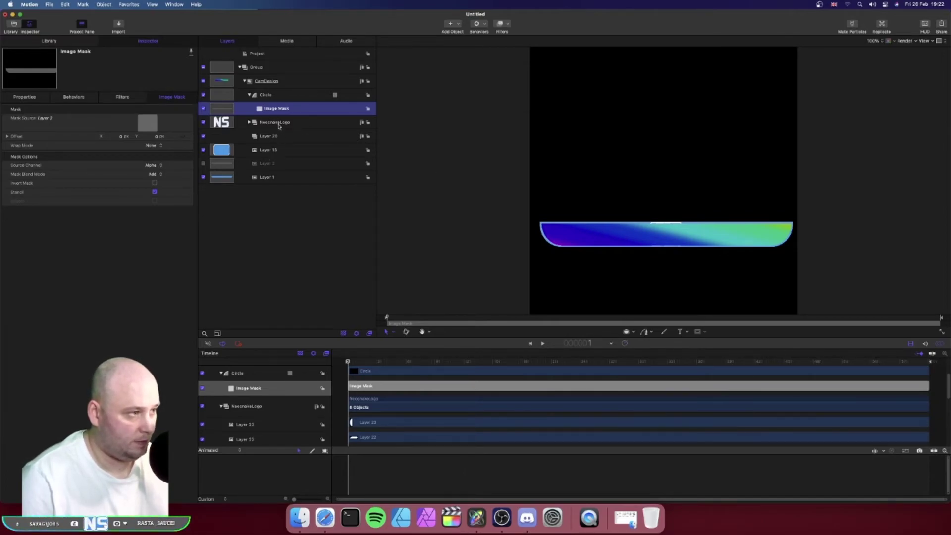
# Move the NS logo group and the blue rounded-rectangle layer above the CamDesign group, with the logo on top.
pyautogui.moveTo(284, 125); pyautogui.dragTo(285, 79)
pyautogui.moveTo(270, 150); pyautogui.dragTo(277, 93)
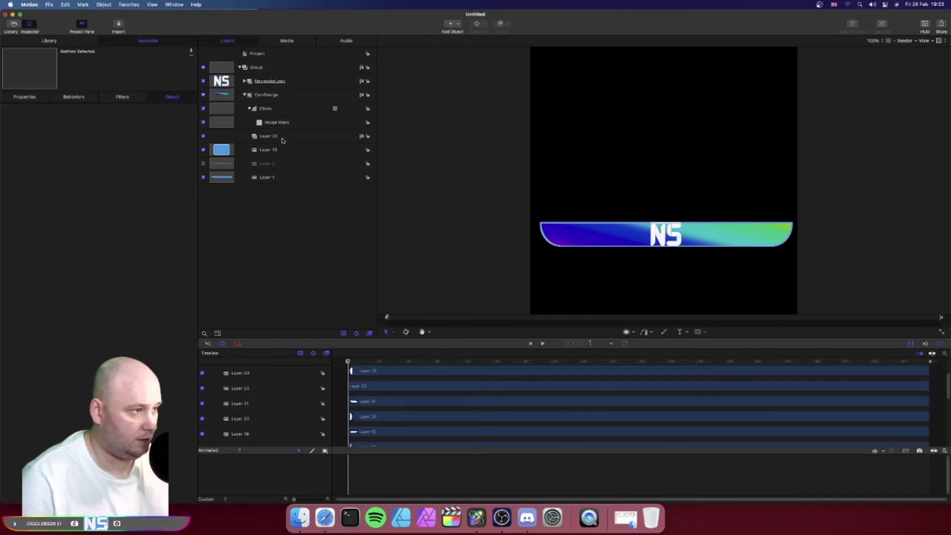
pyautogui.click(300, 178)
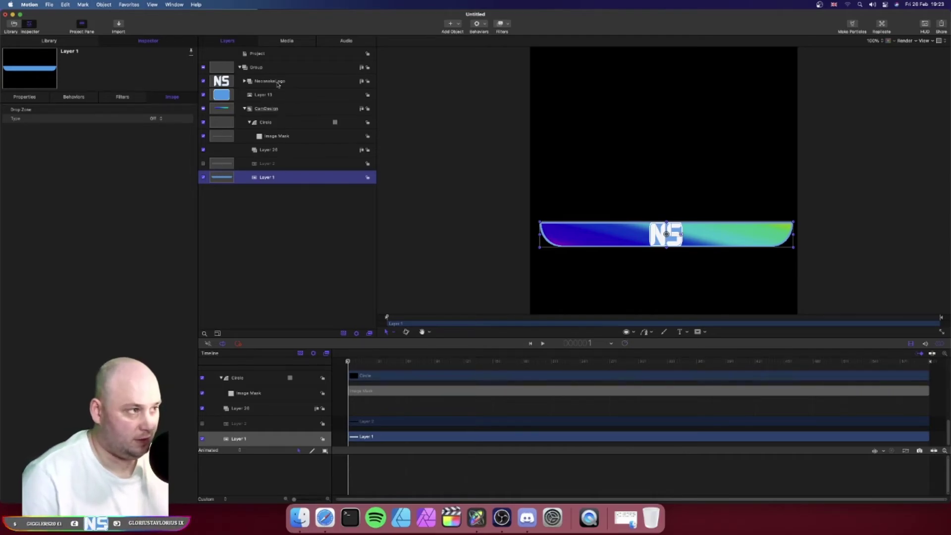
pyautogui.click(295, 84)
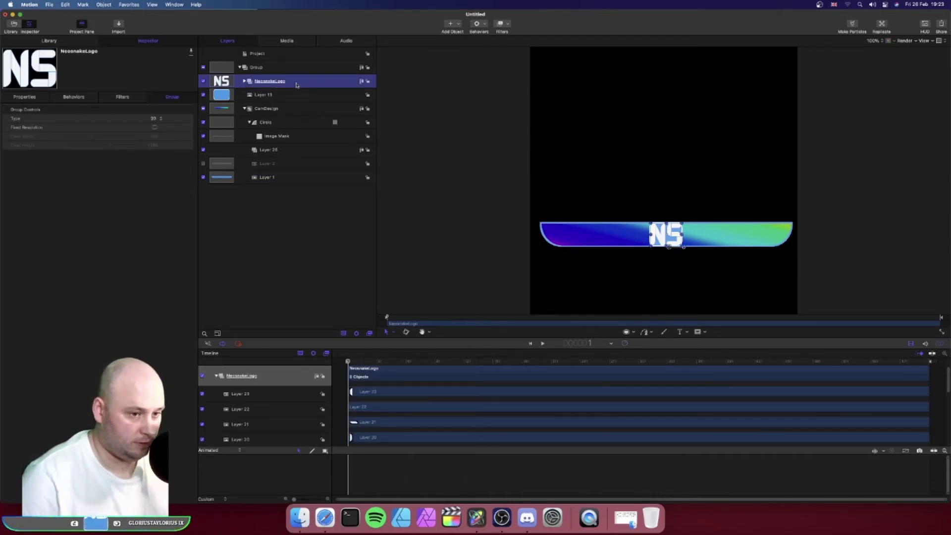
pyautogui.click(456, 197)
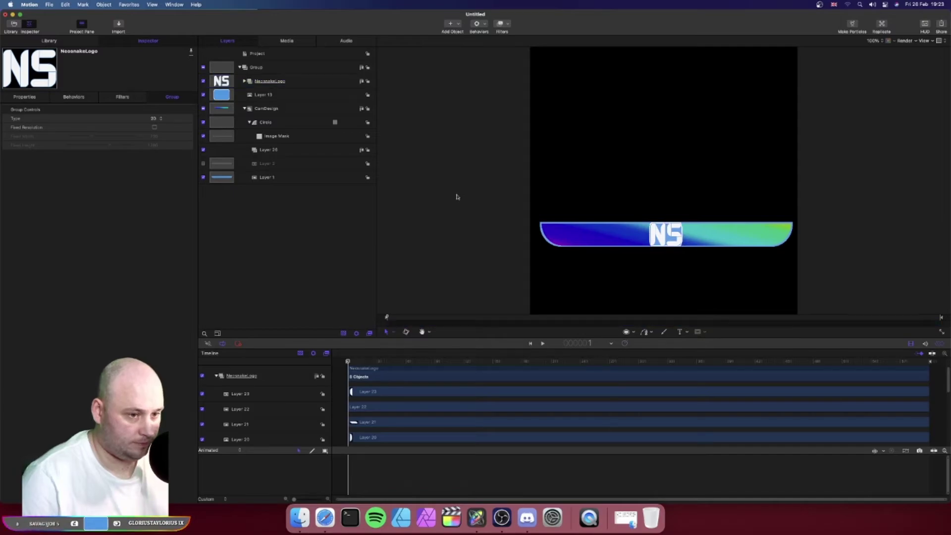
pyautogui.click(313, 178)
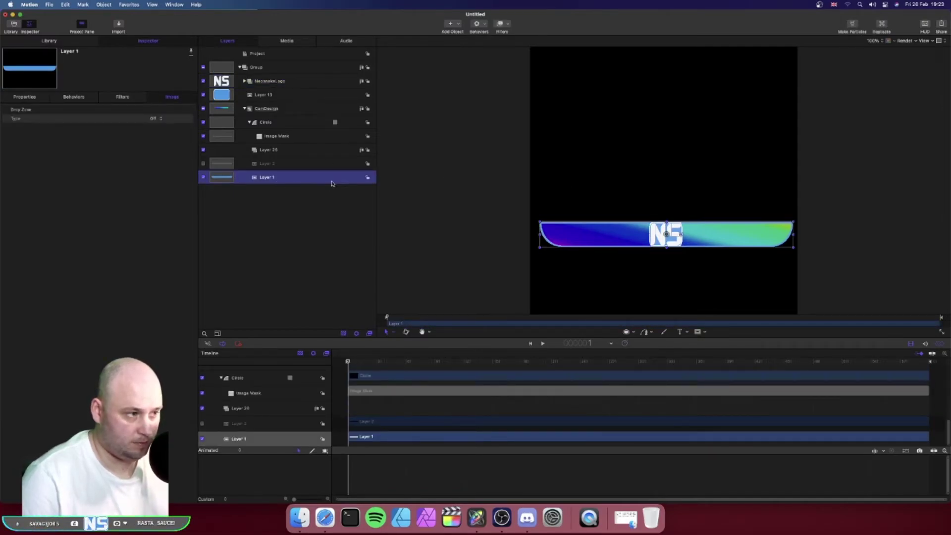
pyautogui.click(321, 212)
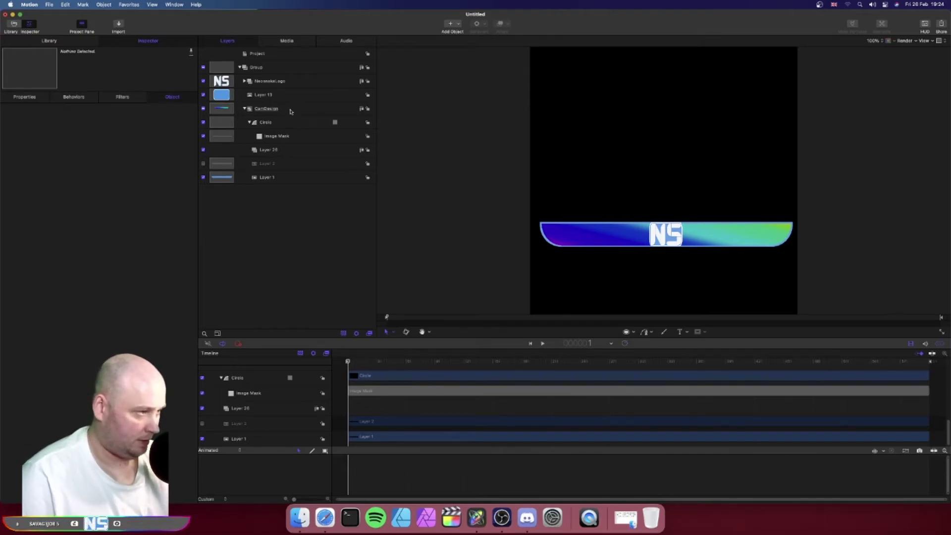
pyautogui.click(290, 111)
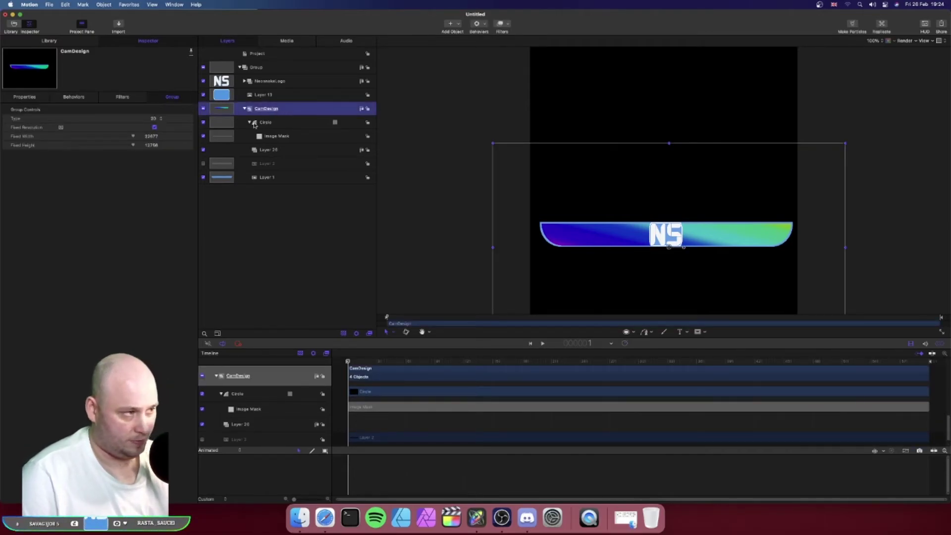
# Add rotation keyframes to the circle at frame 1 and frame 600.
pyautogui.click(276, 126)
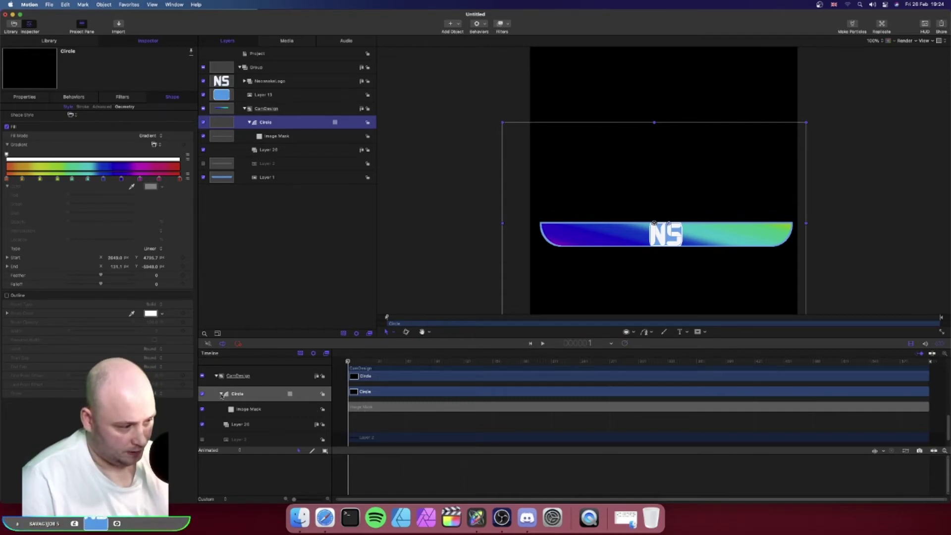
pyautogui.click(221, 394)
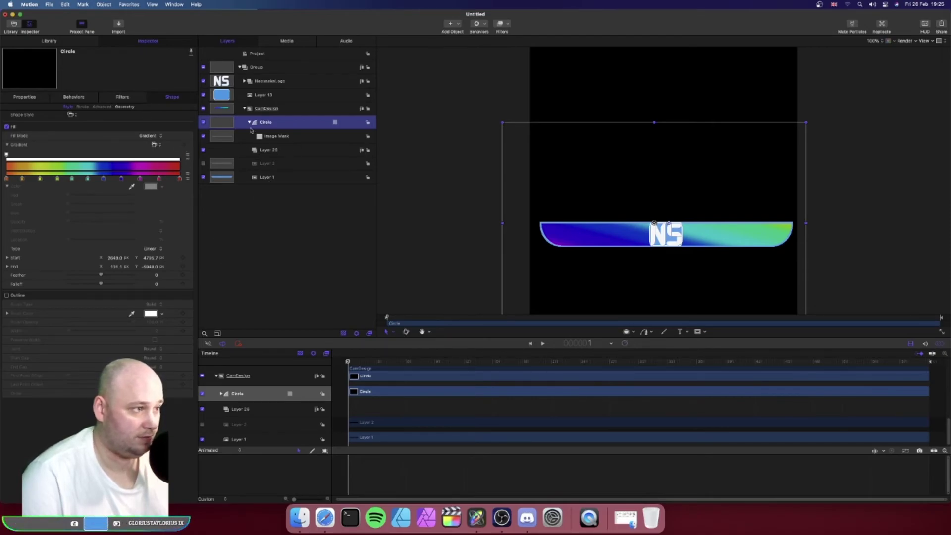
pyautogui.click(35, 97)
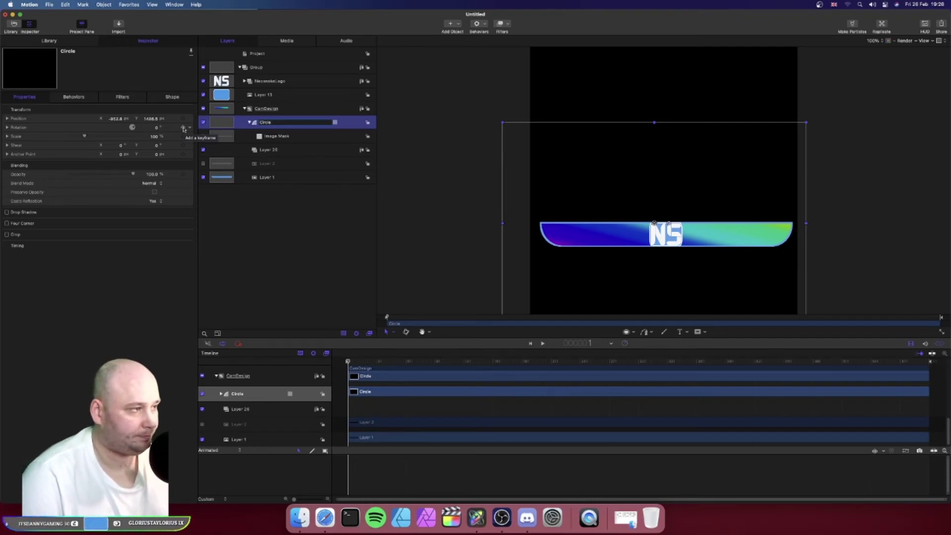
pyautogui.click(183, 129)
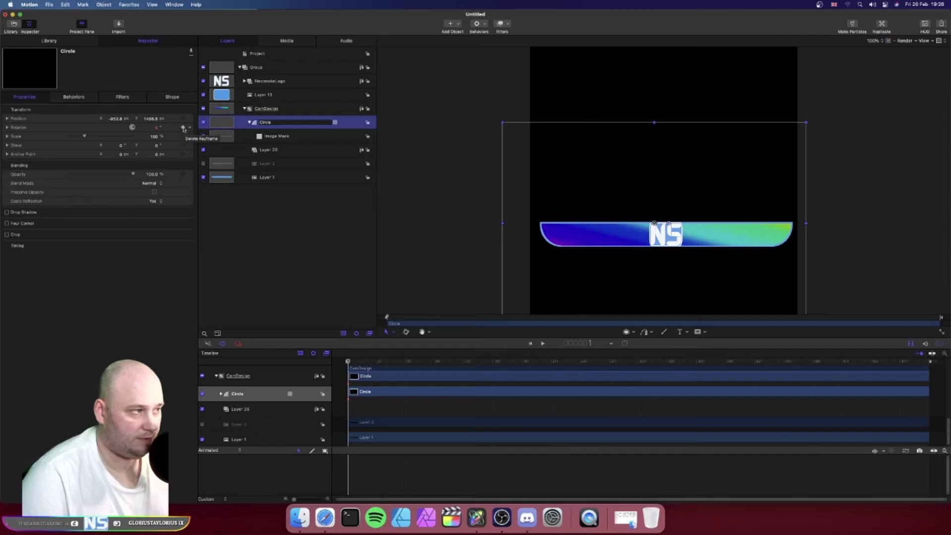
pyautogui.moveTo(348, 362); pyautogui.dragTo(940, 369)
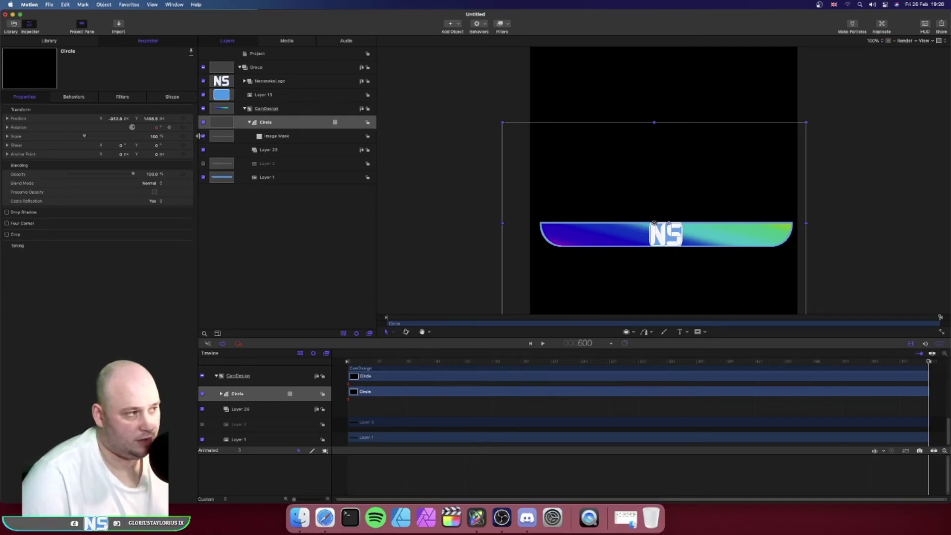
pyautogui.click(183, 128)
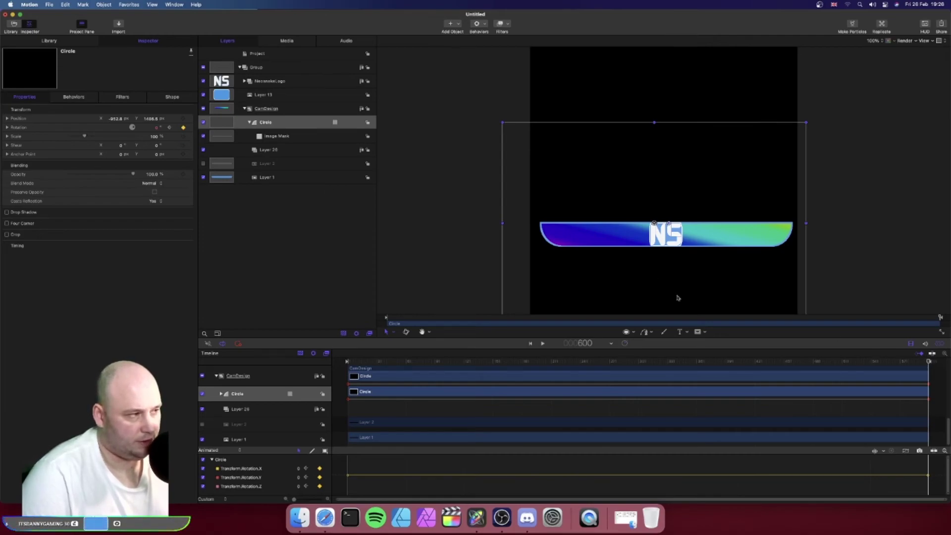
# Set the circle's rotation at frame 600 to 360°.
pyautogui.doubleClick(158, 128)
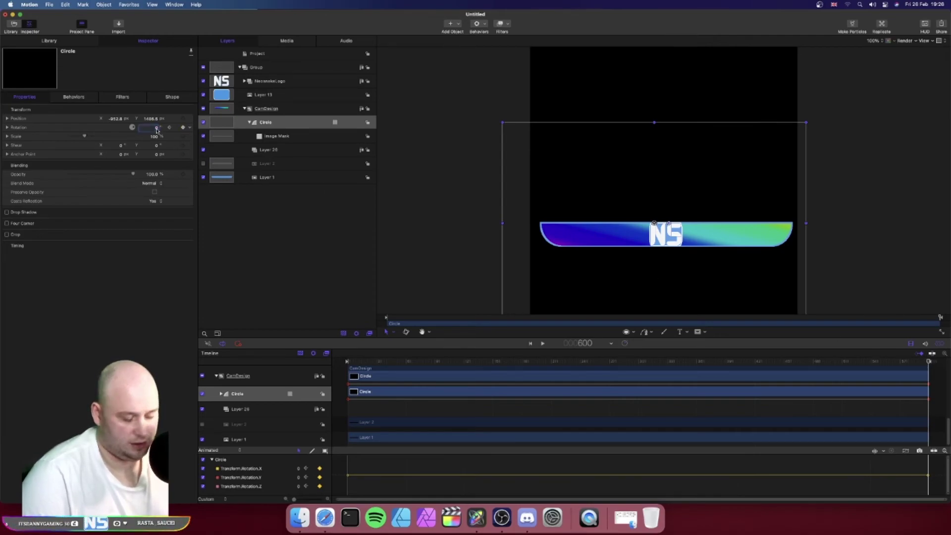
pyautogui.write('360')
pyautogui.press('Return')
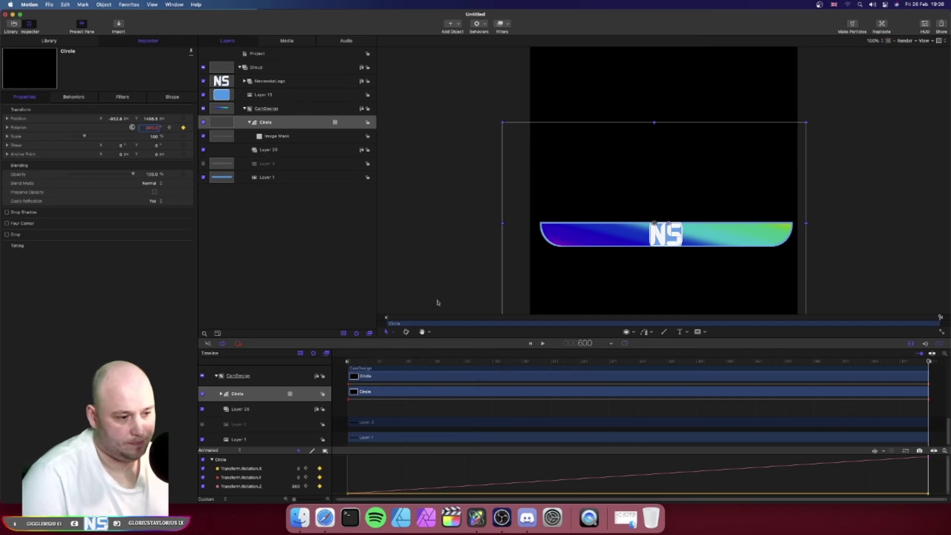
# Return to frame 1 and set the interpolation of the circle's Z rotation curve to Bezier.
pyautogui.moveTo(929, 363); pyautogui.dragTo(342, 292)
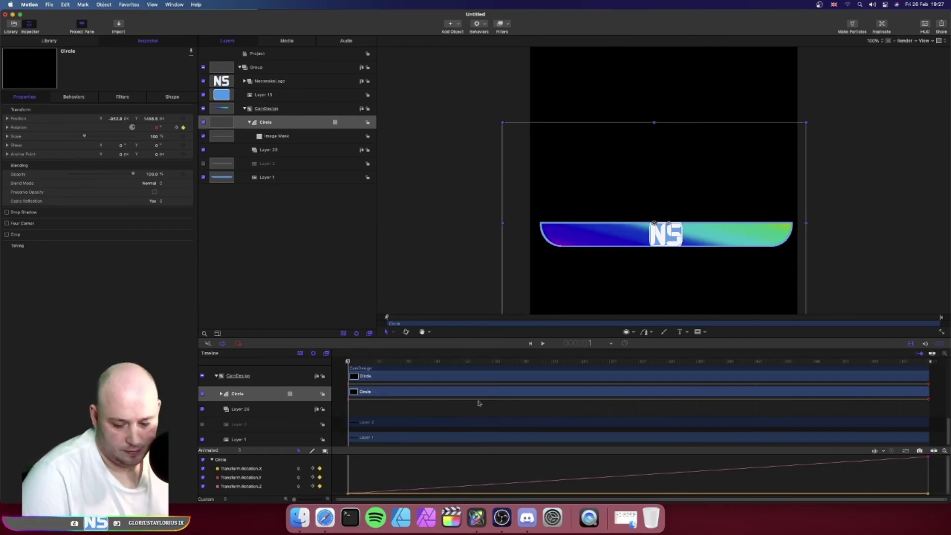
pyautogui.click(673, 473)
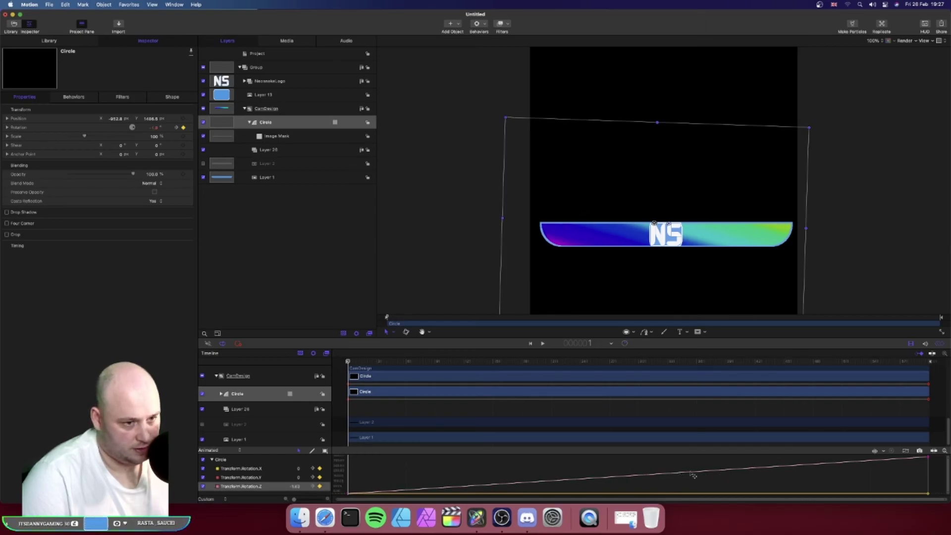
pyautogui.rightClick(655, 475)
pyautogui.moveTo(691, 497)
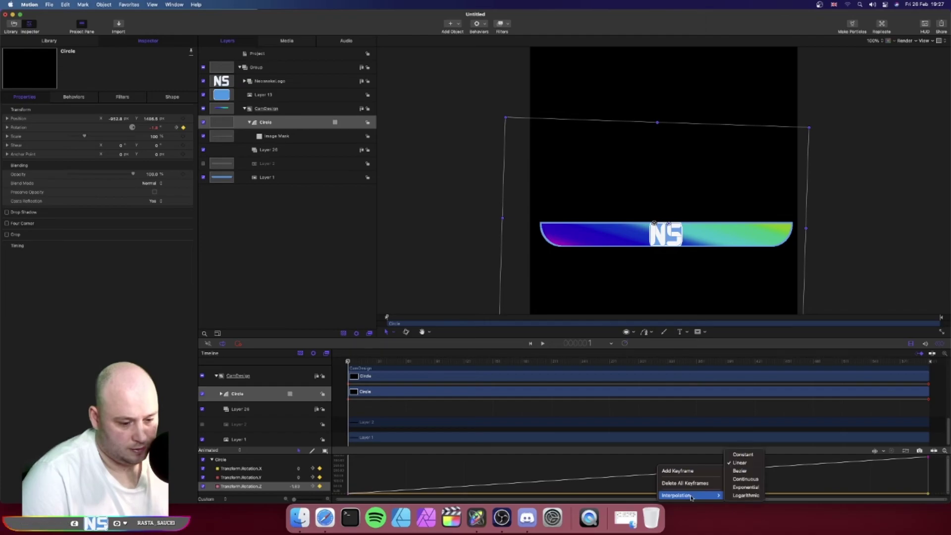
pyautogui.click(746, 473)
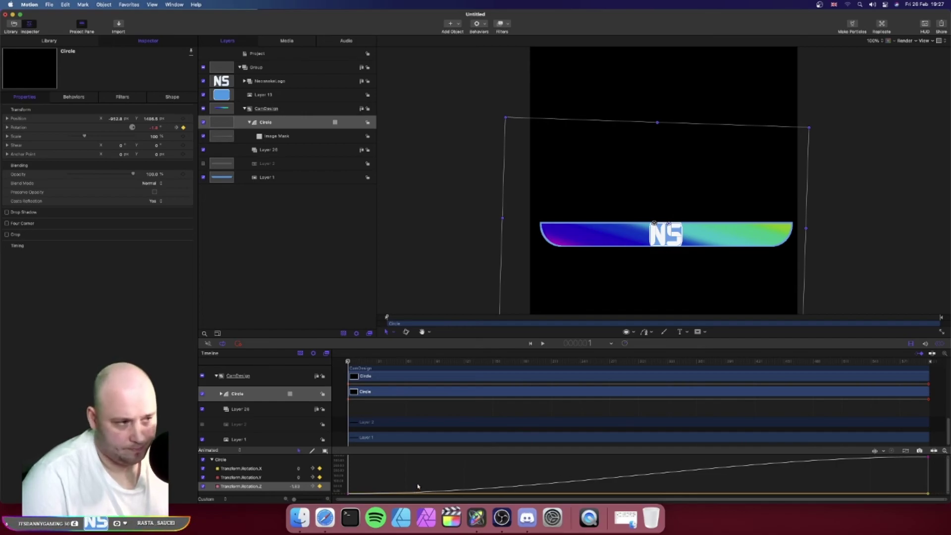
# Enlarge the circle from its upper corners to about 123% scale, preview its rotation and return to the start.
pyautogui.moveTo(506, 118); pyautogui.dragTo(478, 87)
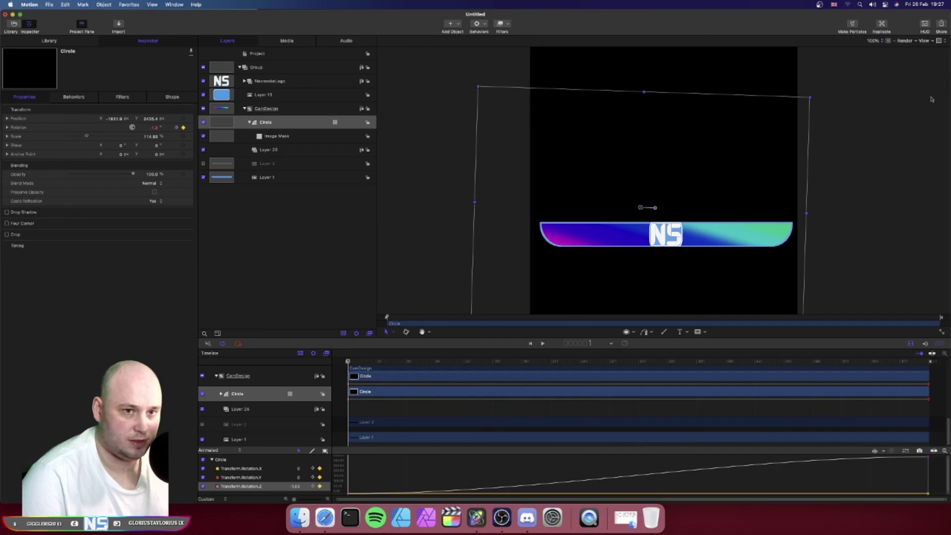
pyautogui.moveTo(810, 97); pyautogui.dragTo(836, 82)
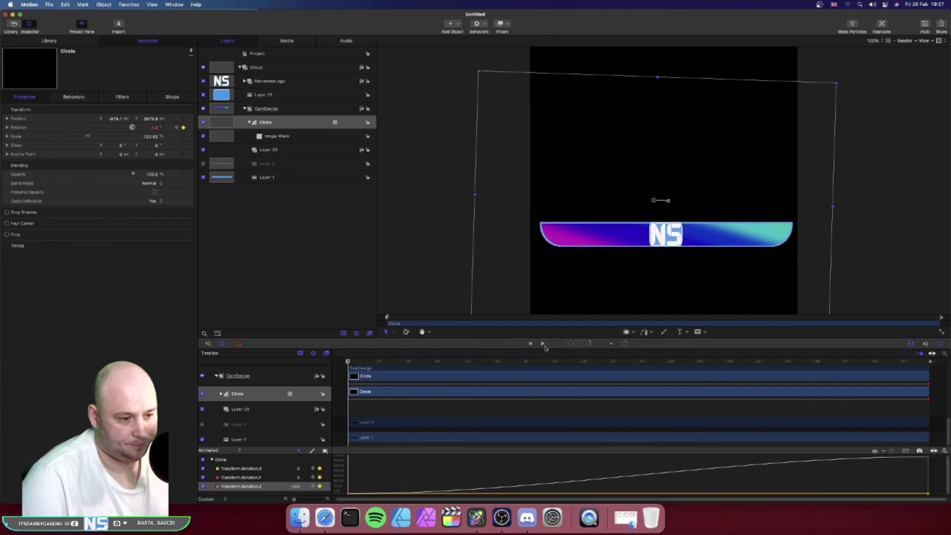
pyautogui.click(543, 344)
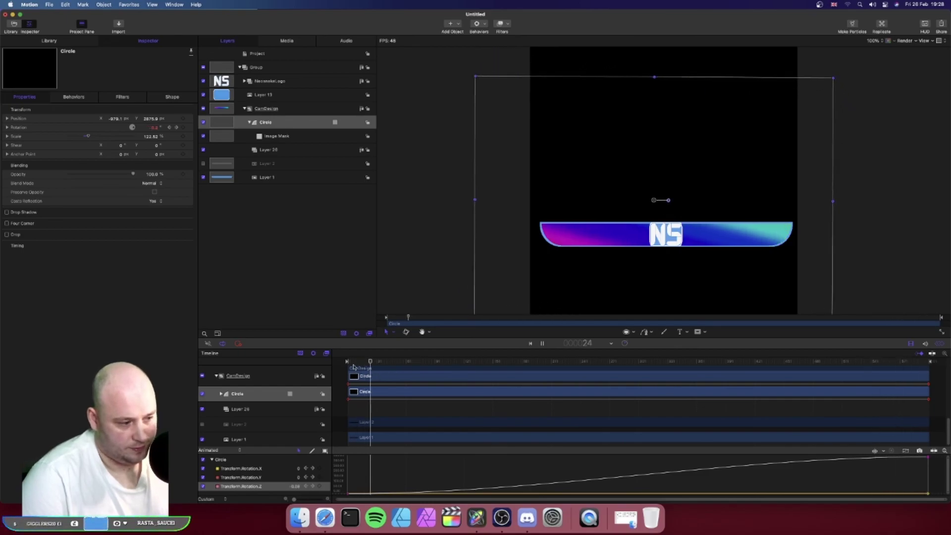
pyautogui.click(543, 346)
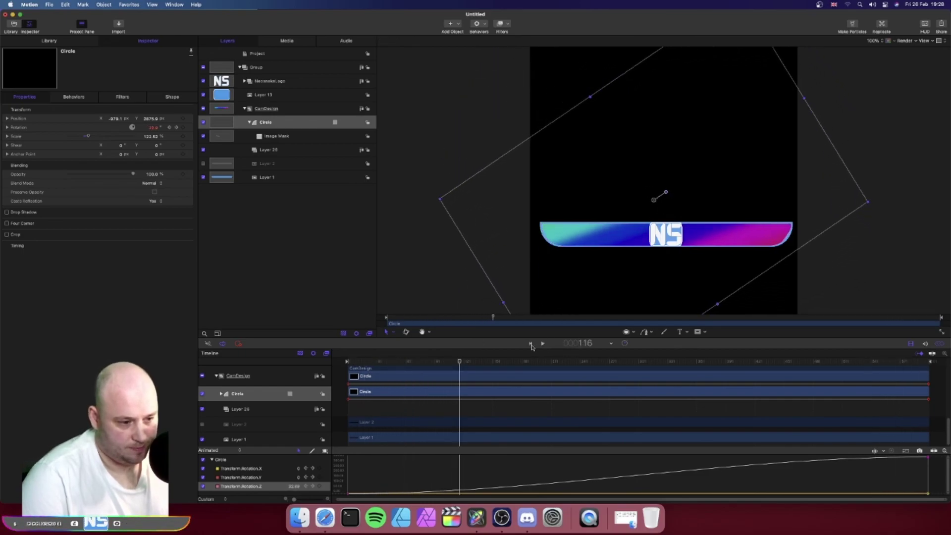
pyautogui.click(531, 344)
# Enlarge the circle further upward to about 138% scale.
pyautogui.moveTo(658, 77); pyautogui.dragTo(659, 49)
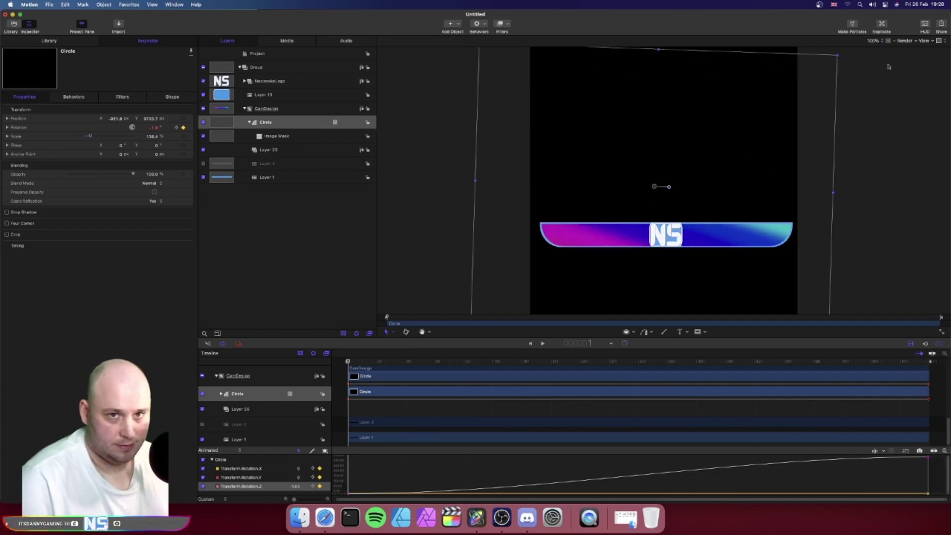
pyautogui.click(876, 41)
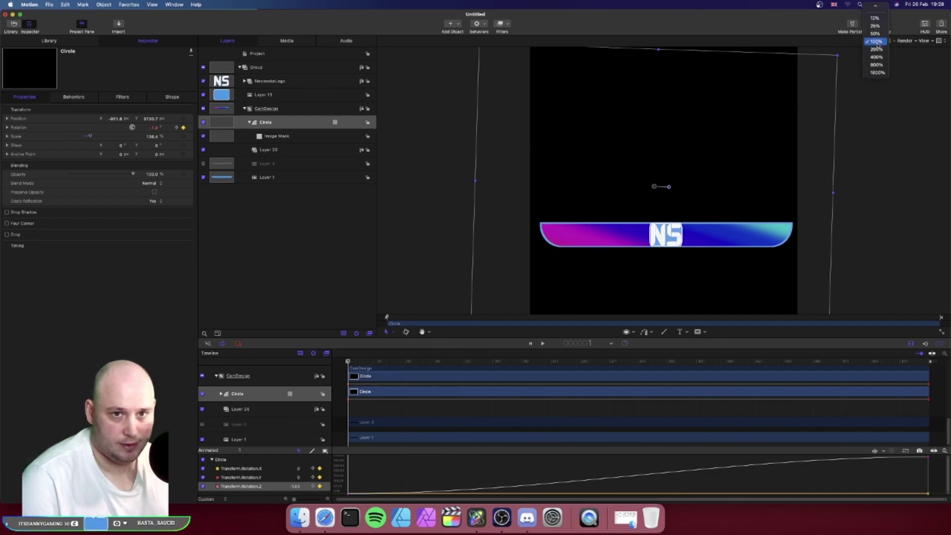
pyautogui.click(878, 57)
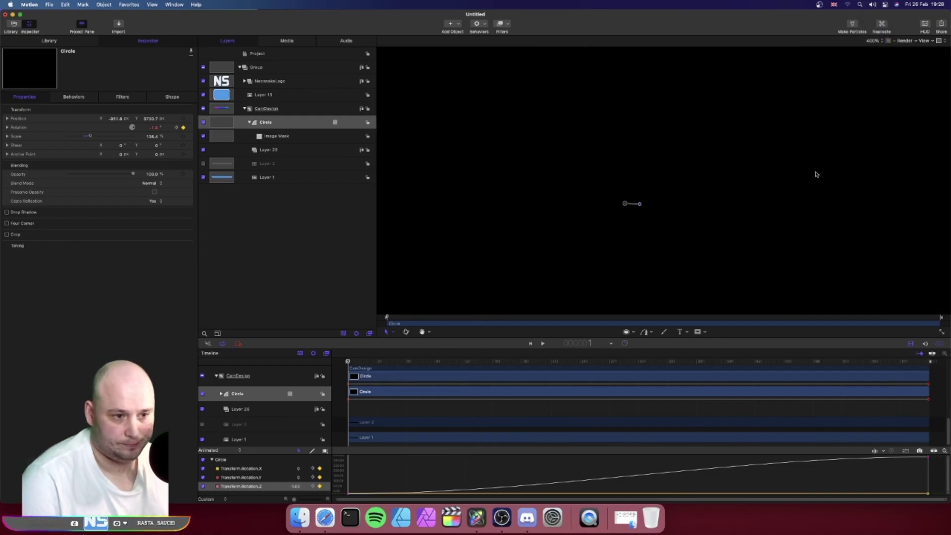
pyautogui.click(877, 41)
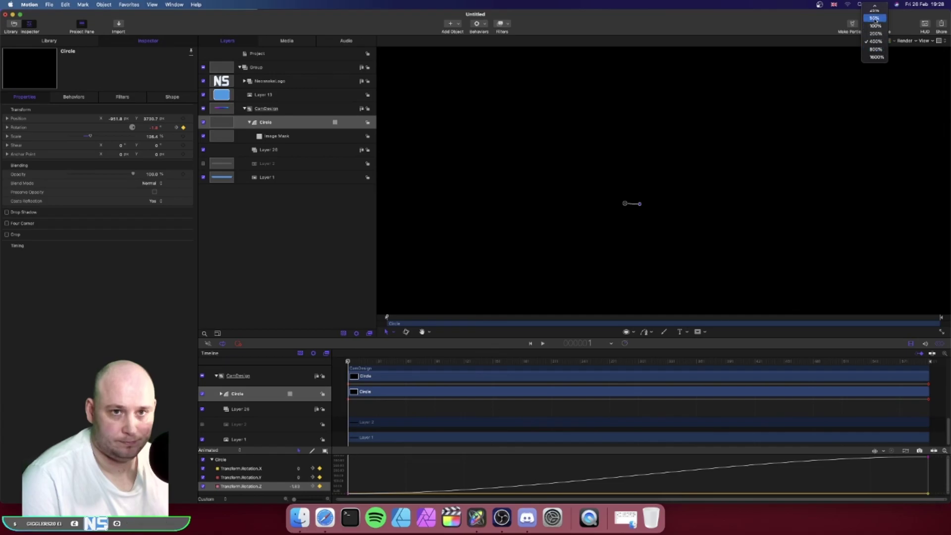
pyautogui.click(876, 19)
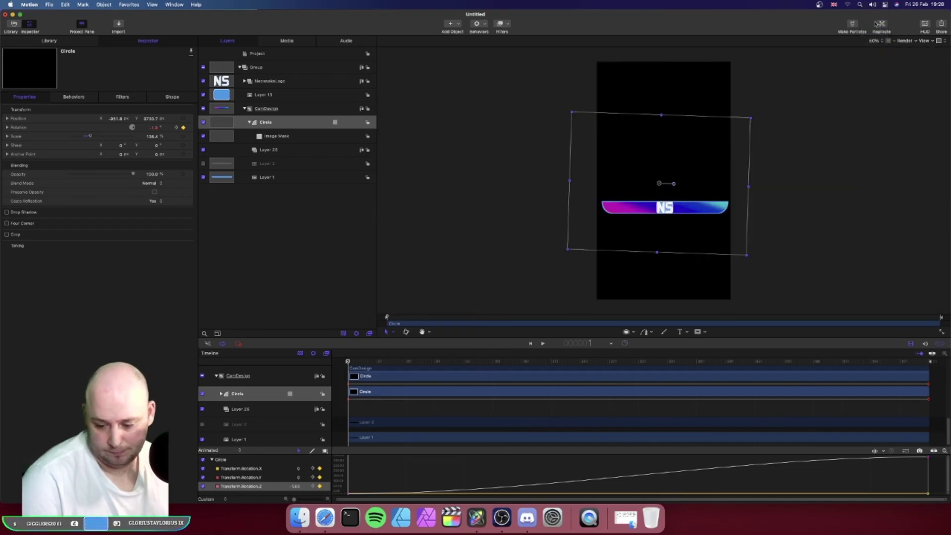